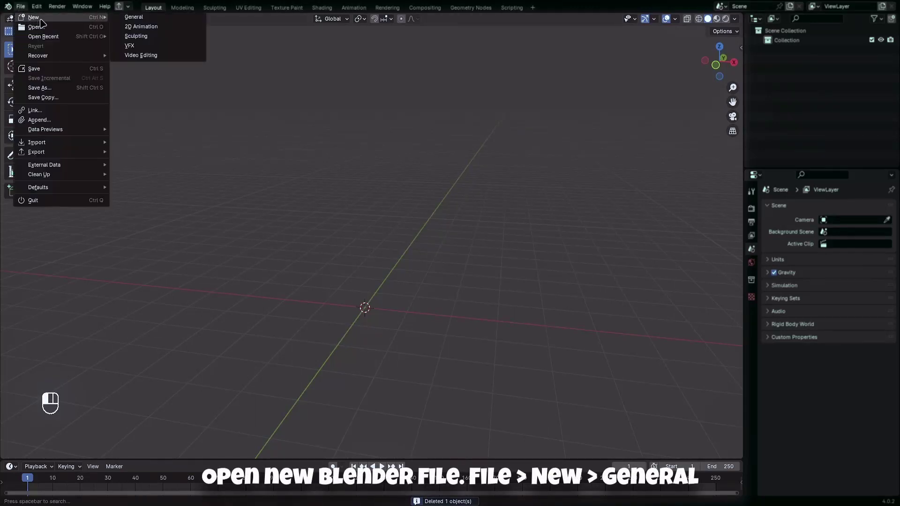
Start a new General scene without saving, and delete the default cube, camera and light
left_click(132, 17)
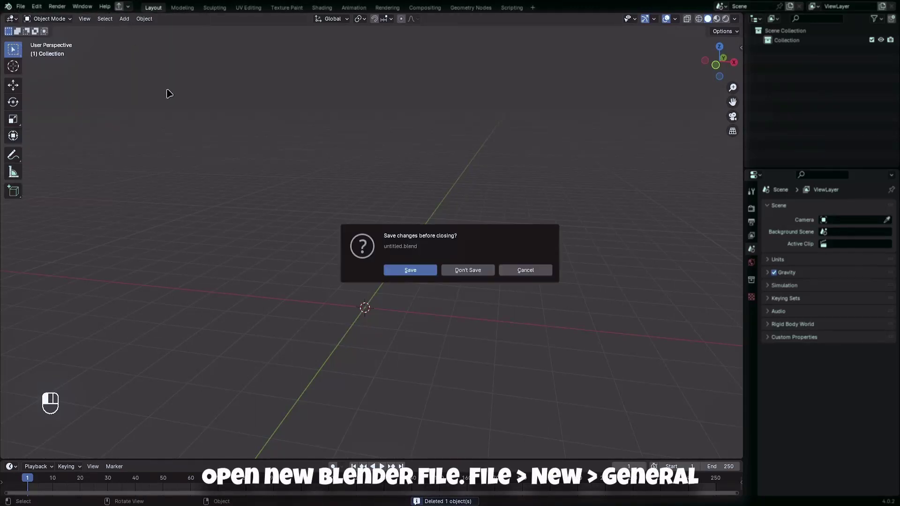
left_click(461, 274)
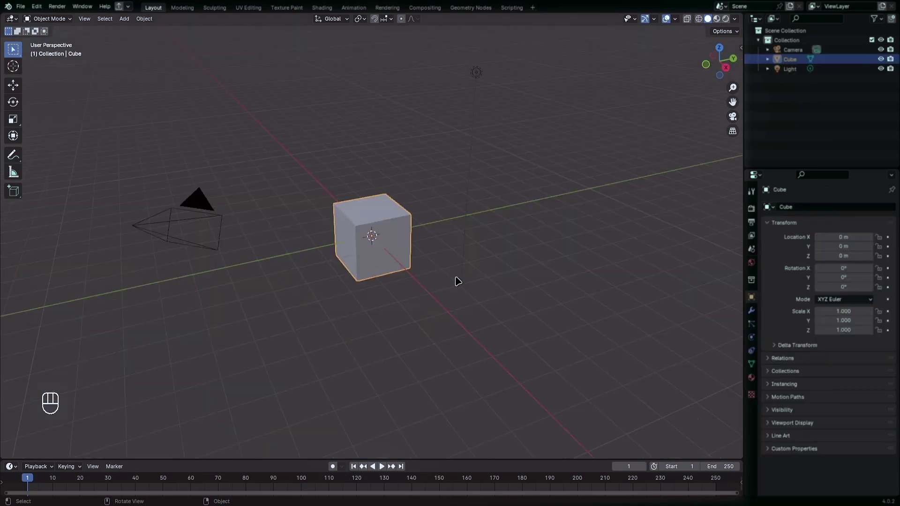
key("a")
key("Delete")
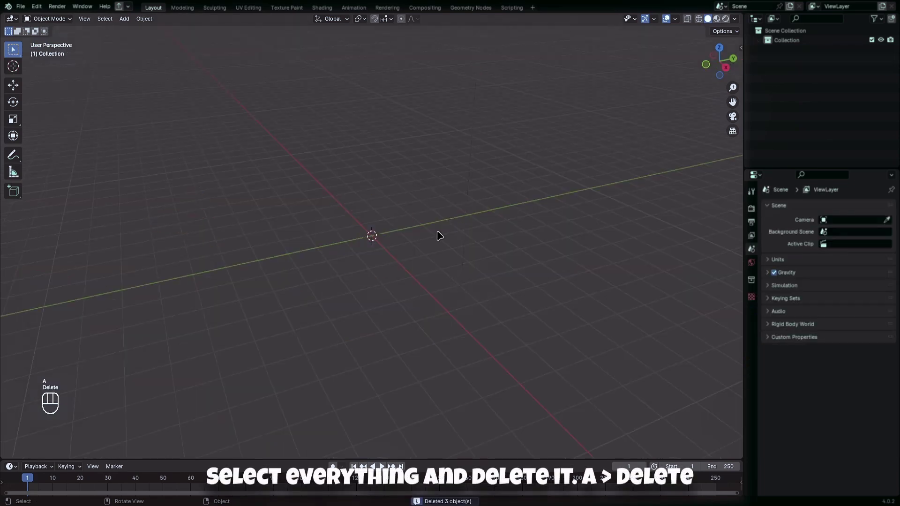
Add a circle mesh rotated 90° about X and view it from the front
left_click(124, 19)
mouse_move(139, 30)
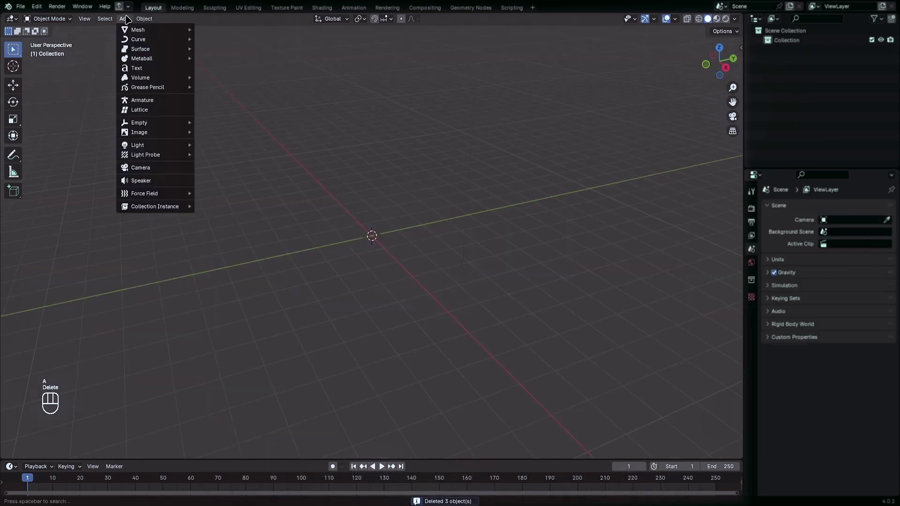
left_click(226, 49)
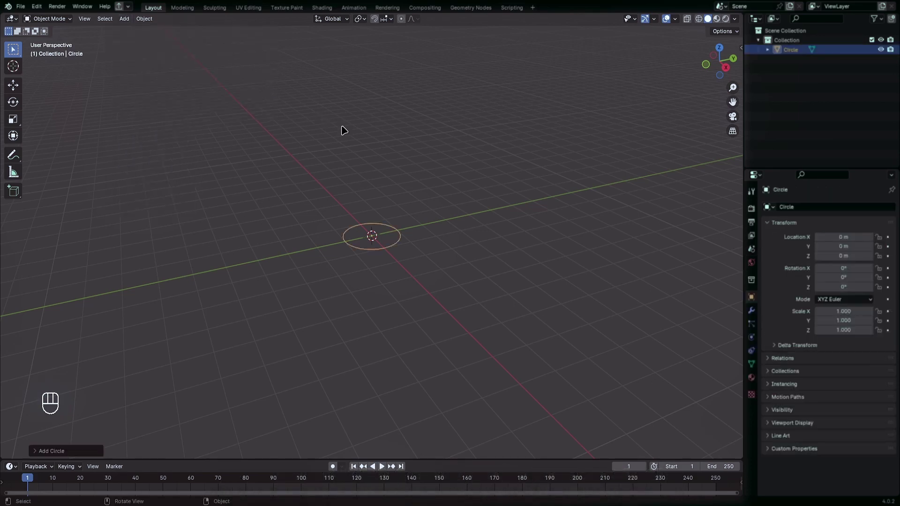
type("rx90")
key("Return")
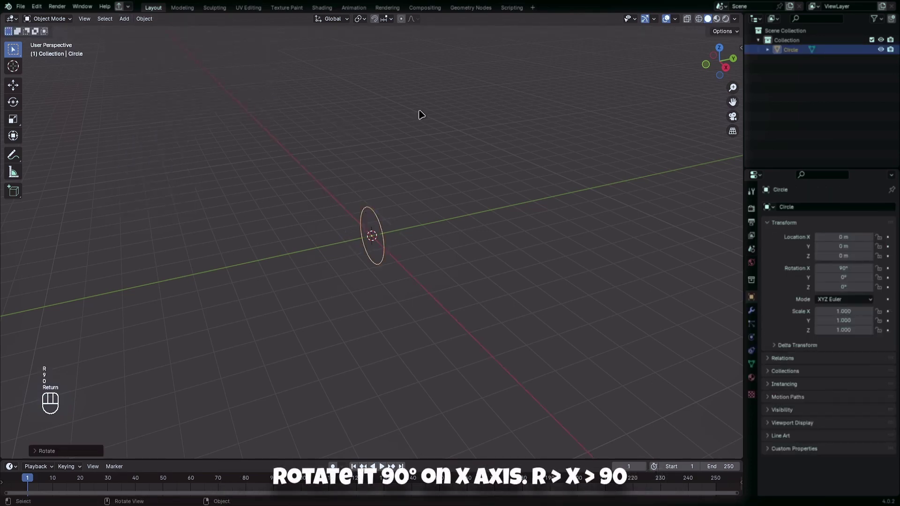
left_click(704, 65)
key("grave")
In Edit Mode, delete the vertices of the circle's top half
left_click(473, 240)
key("Tab")
key("1")
left_click_drag(158, 34, 562, 216)
key("Delete")
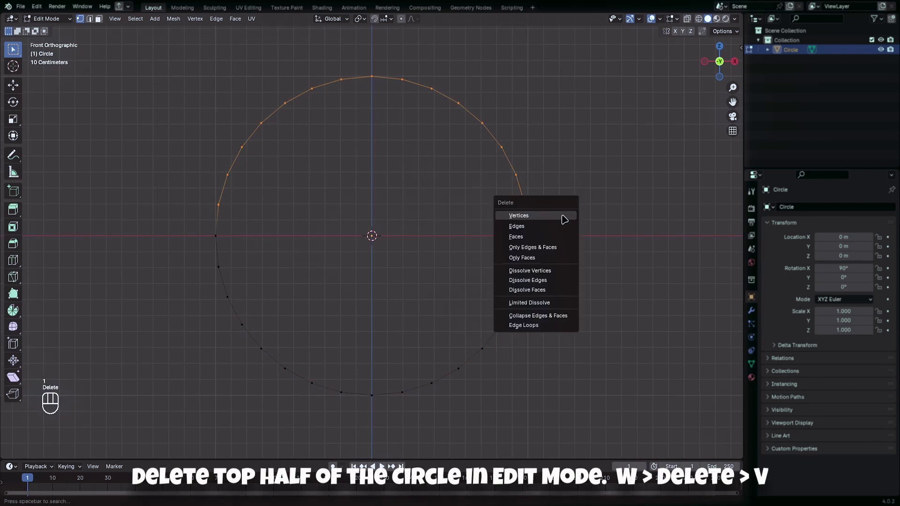
left_click(552, 218)
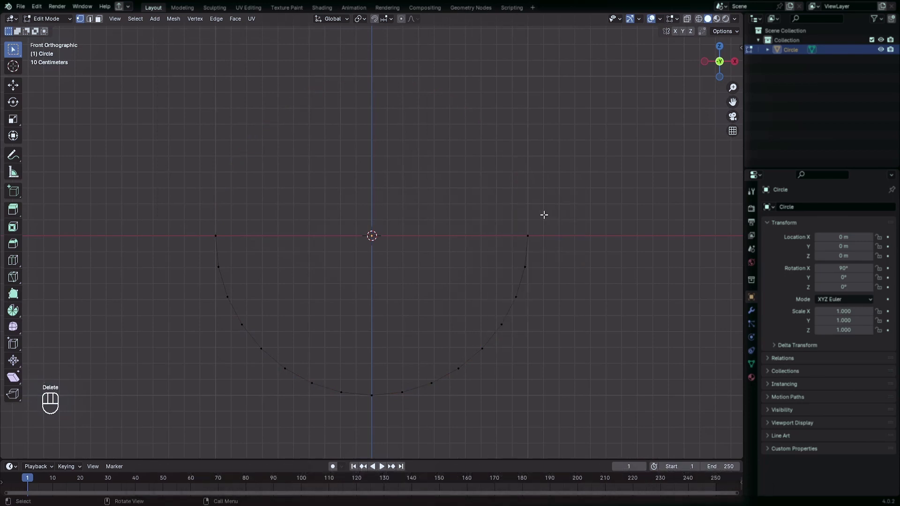
Checker-deselect the remaining arc vertices to delete every other one
key("ctrl+i")
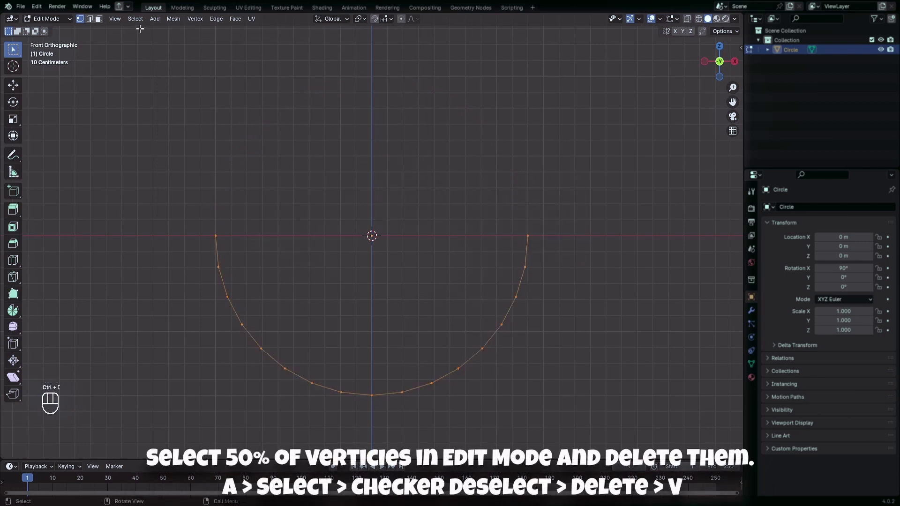
left_click(135, 18)
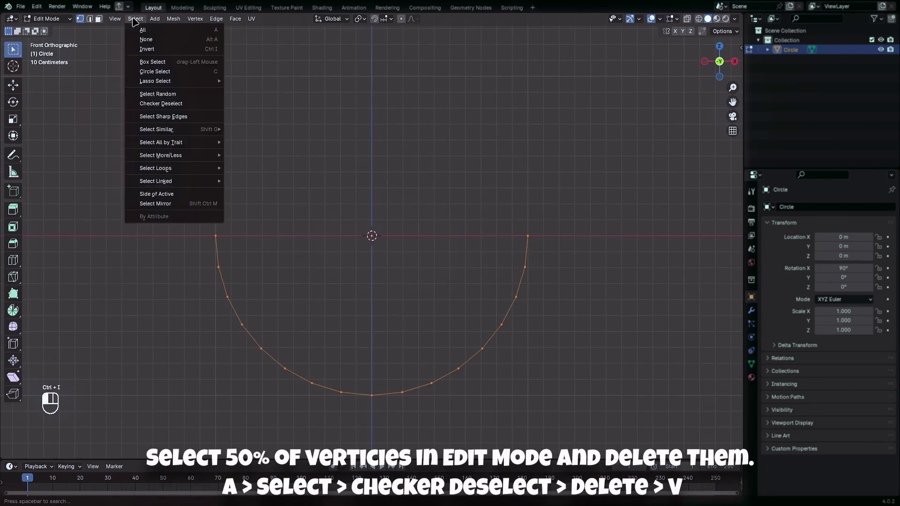
left_click(165, 102)
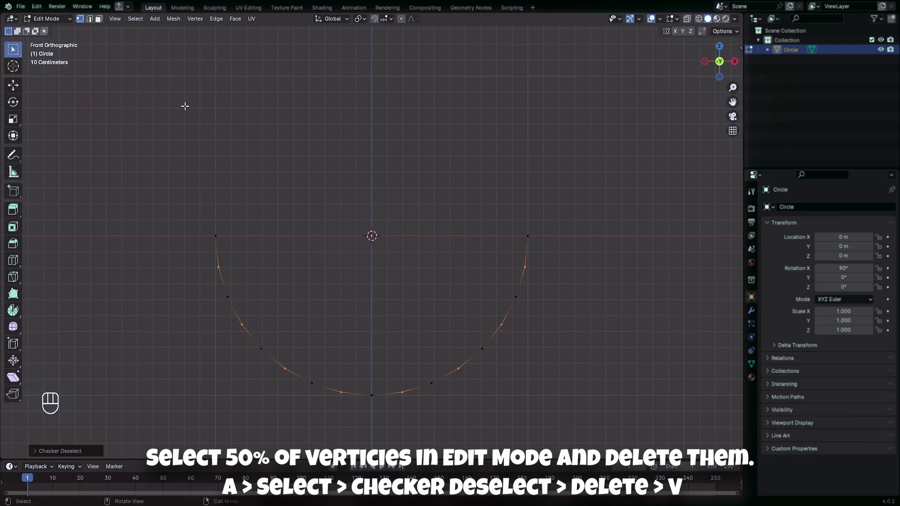
key("Delete")
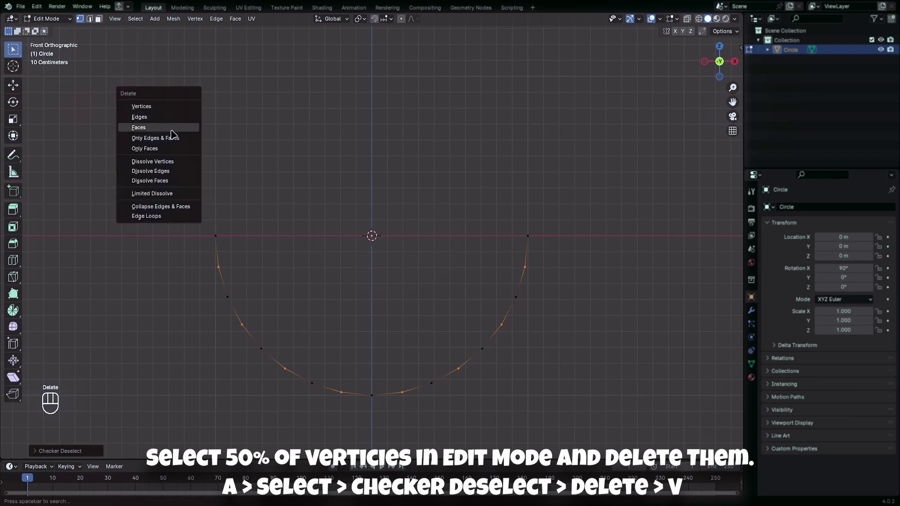
Delete the alternate vertices and join neighbouring arc points with edges
left_click(152, 106)
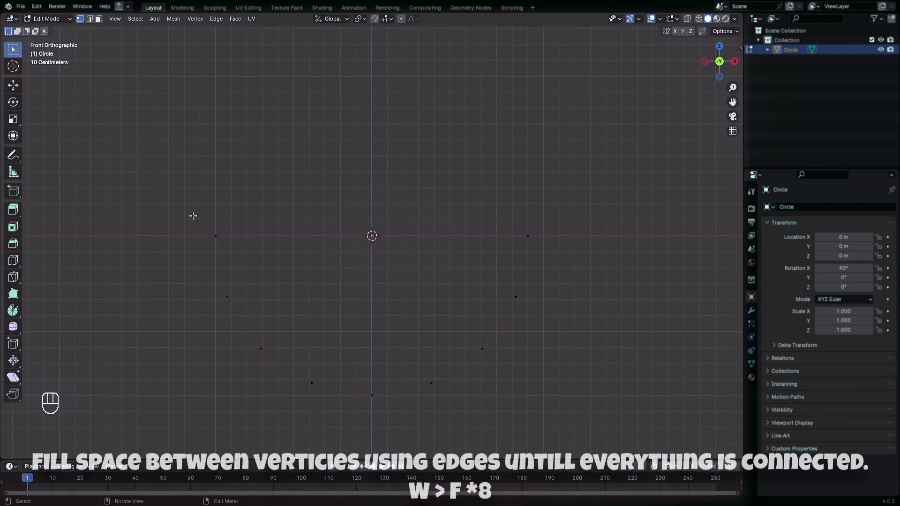
left_click_drag(193, 216, 253, 319)
key("f")
left_click_drag(211, 283, 289, 363)
key("f")
mouse_move(250, 337)
left_mouse_down()
mouse_move(343, 408)
mouse_move(389, 421)
mouse_move(456, 372)
left_mouse_up()
key("f")
key("f")
left_click_drag(404, 419, 500, 323)
left_click_drag(479, 374, 553, 276)
key("f")
left_click_drag(488, 203, 599, 315)
key("f")
Extrude the arc's two top vertices 2 m straight up along Z
left_click_drag(211, 157, 519, 247)
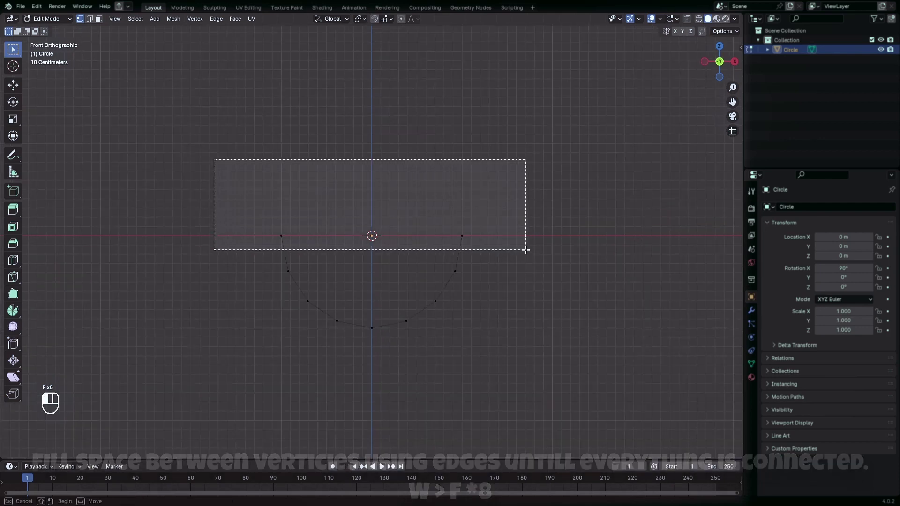
scroll(519, 247, "down", 4)
key("e")
key("z")
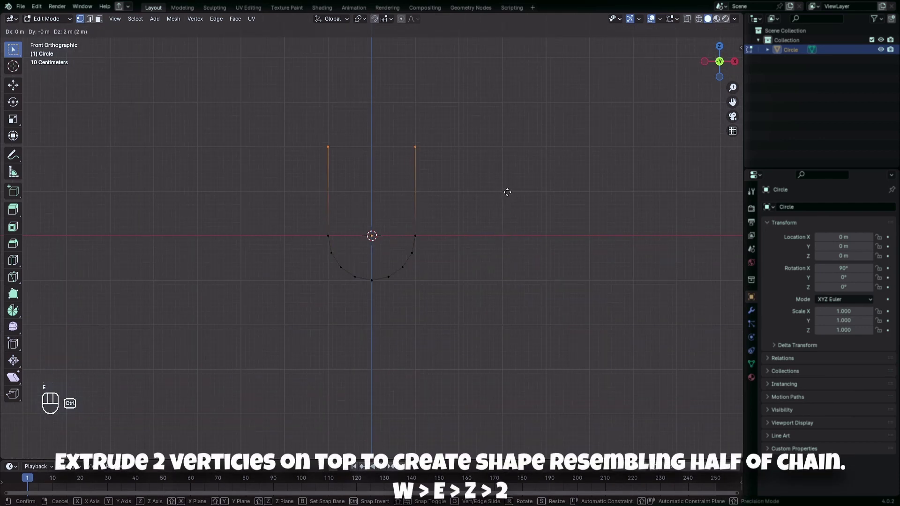
Finish the upward extrusion and move the whole U shape down 2 m along Z
left_click(507, 192)
middle_click_drag(489, 265, 473, 379, "shift")
key("a")
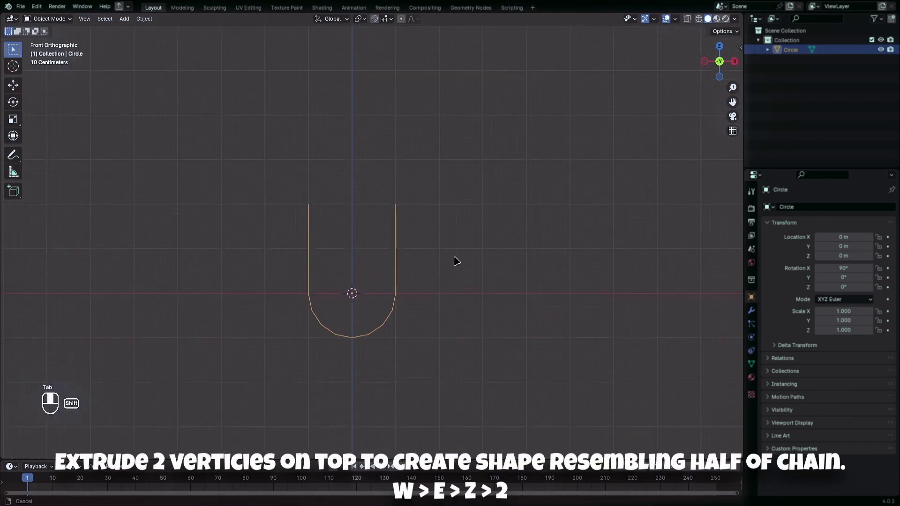
key("Tab")
type("g")
type("z-2")
key("Return")
Set the U shape's origin to the 3D cursor
right_click(402, 276)
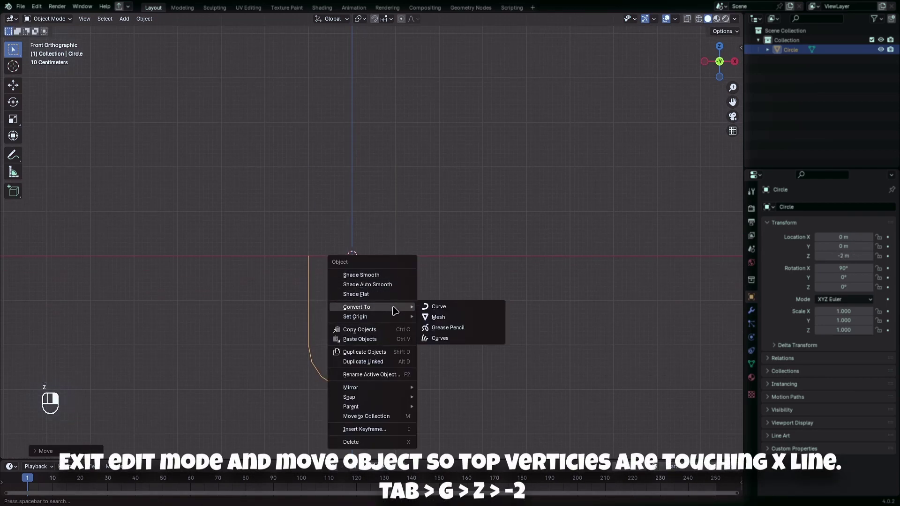
mouse_move(356, 316)
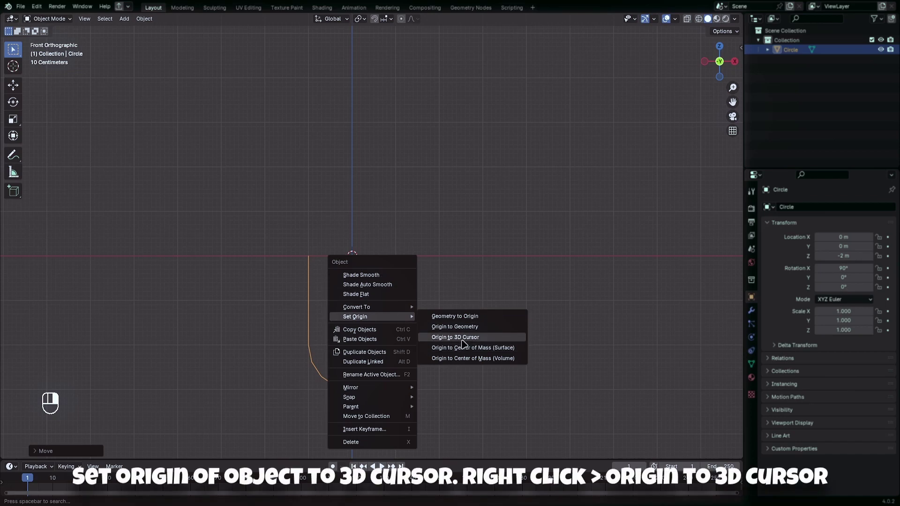
left_click(456, 337)
left_click(750, 310)
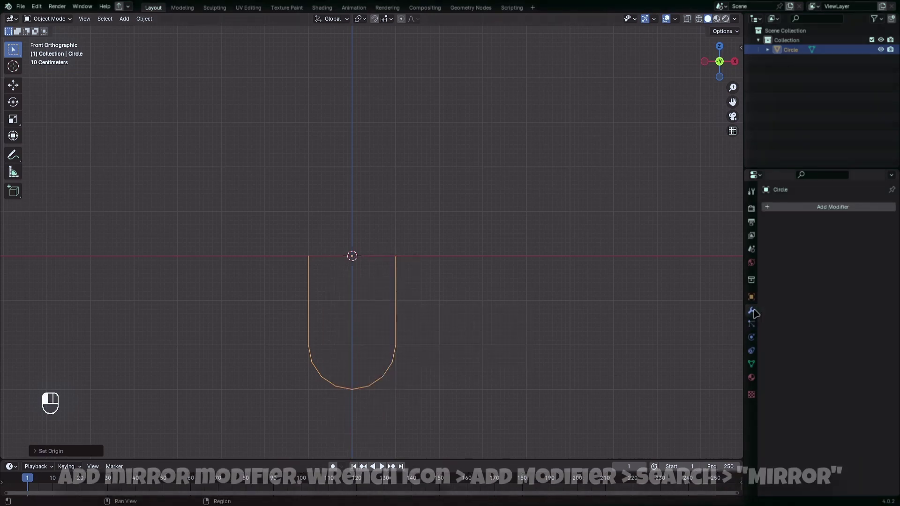
Add a Mirror modifier set to the Y axis to close the link loop
left_click(787, 209)
type("mir")
key("Return")
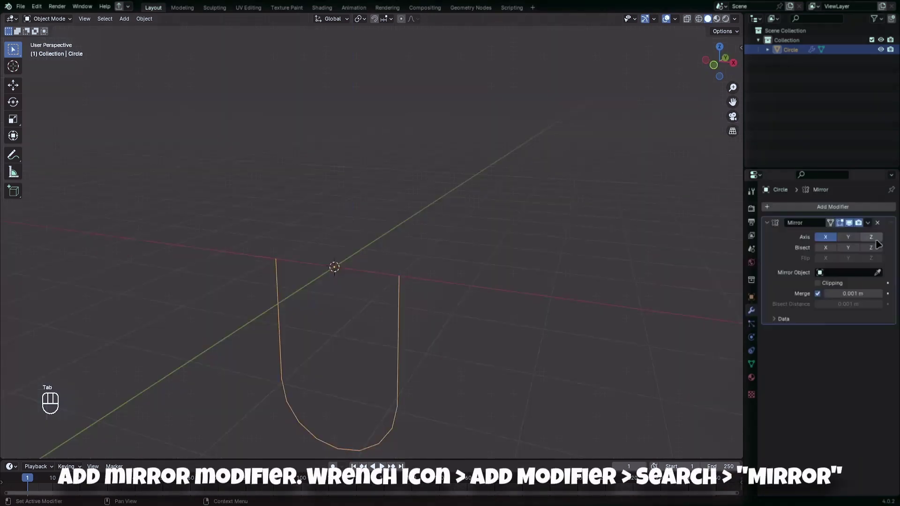
left_click(871, 237)
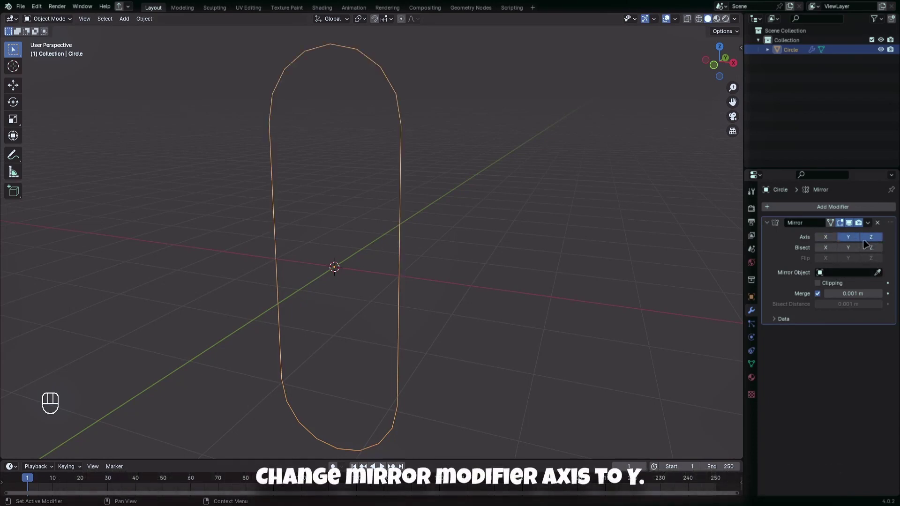
mouse_move(536, 270)
middle_mouse_down()
mouse_move(424, 317)
mouse_move(386, 320)
middle_mouse_up()
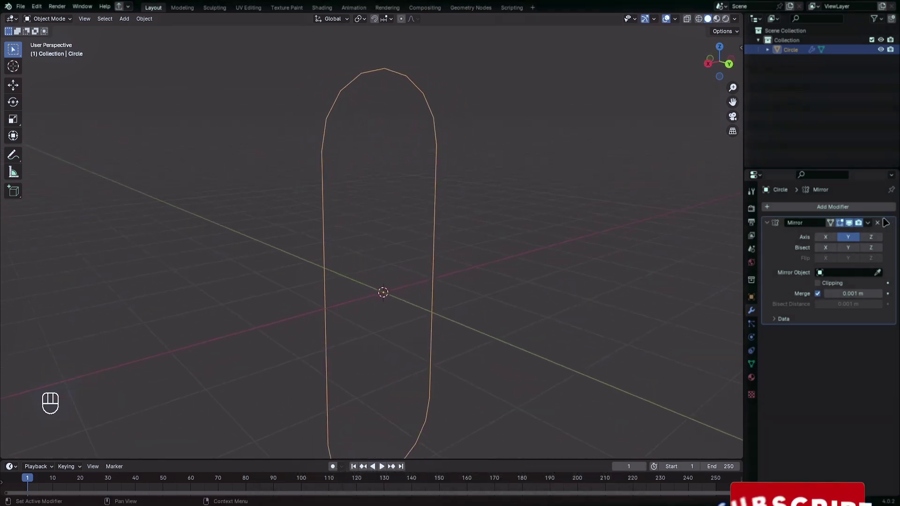
mouse_move(596, 251)
middle_mouse_down("shift")
mouse_move(123, 226)
mouse_move(239, 263)
mouse_move(433, 271)
middle_mouse_up("shift")
scroll(433, 271, "up", 1)
scroll(423, 263, "down", 4)
Add Skin and Subdivision Surface modifiers, with viewport subdivision level 2
left_click(799, 210)
type("skin")
key("Return")
scroll(499, 295, "up", 4)
scroll(476, 277, "down", 2, "shift")
left_click(789, 207)
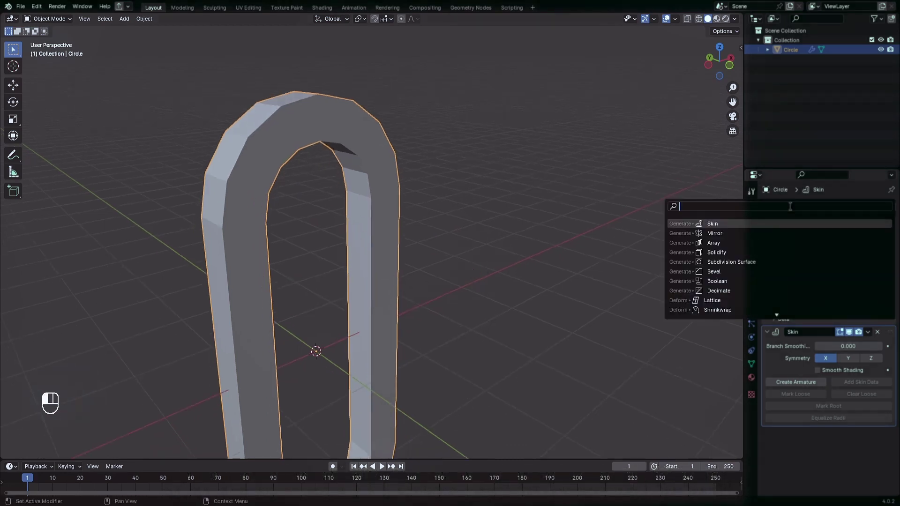
type("subd")
key("Return")
scroll(844, 293, "down", 1)
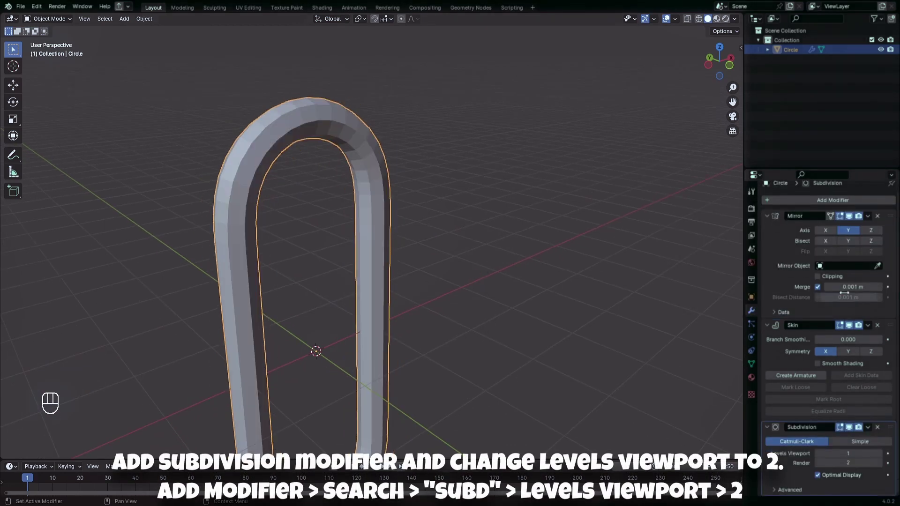
type("2")
key("Return")
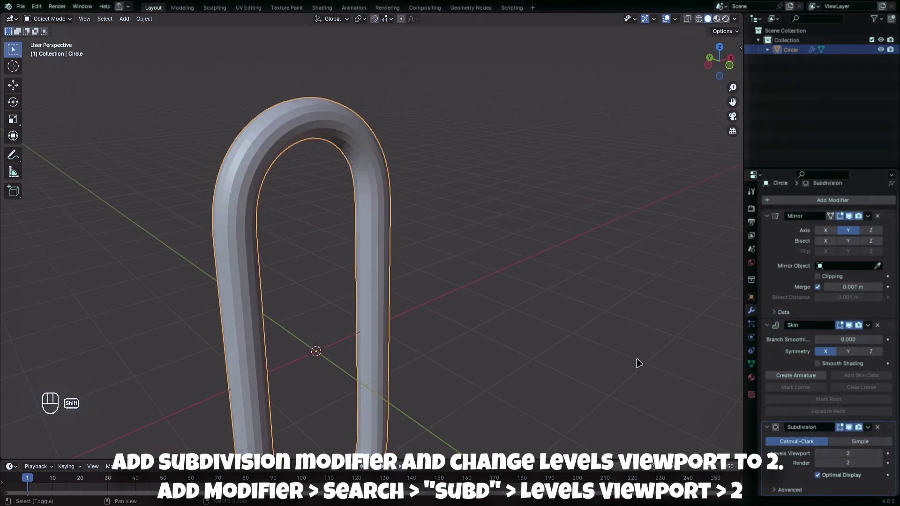
scroll(623, 297, "down", 2)
mouse_move(636, 361)
middle_mouse_down("shift")
mouse_move(623, 297)
mouse_move(639, 342)
middle_mouse_up("shift")
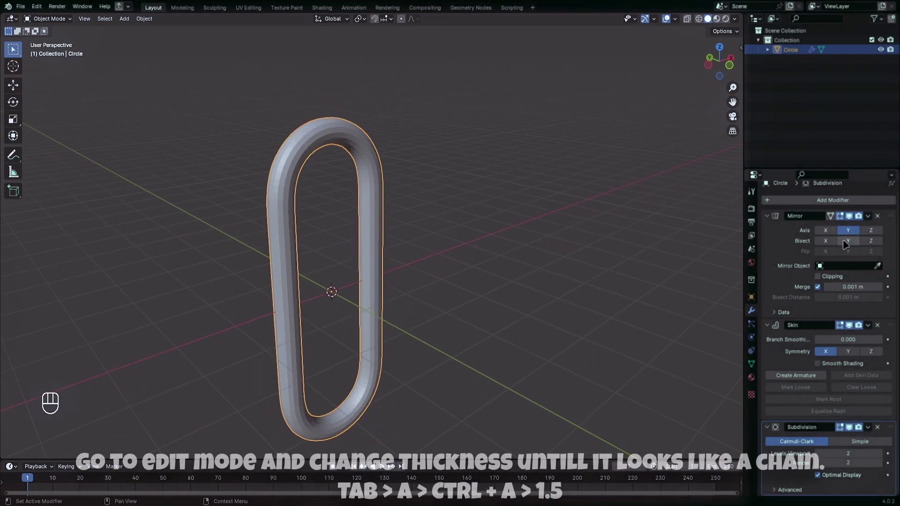
Thicken the tube by scaling all vertices' skin radius up to about 1.5
key("Tab")
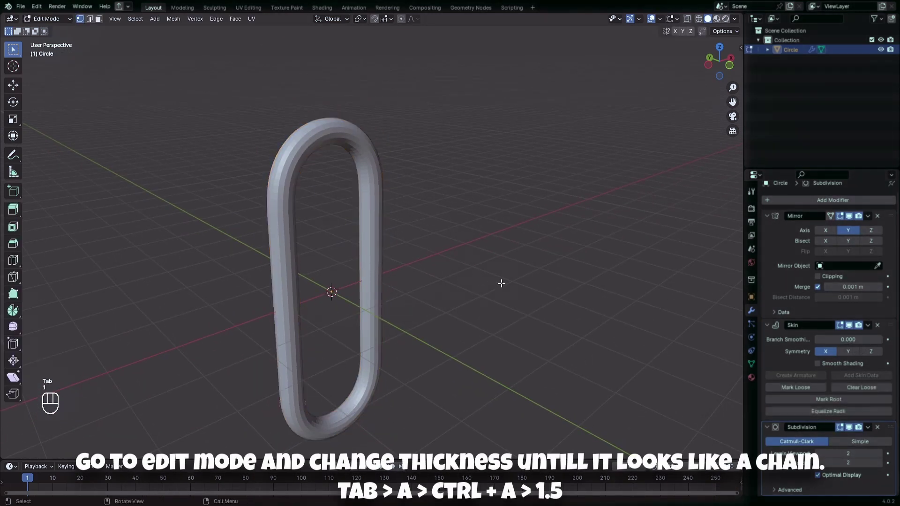
key("alt+z")
key("ctrl+a")
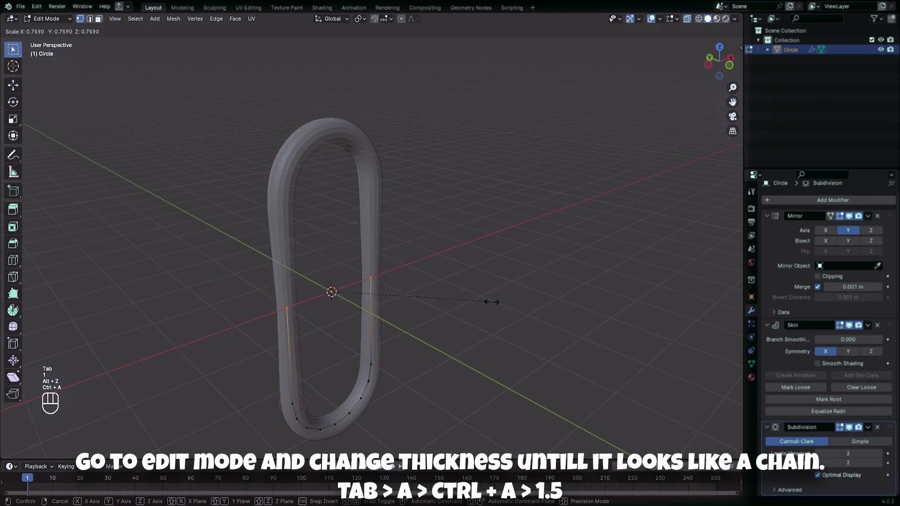
left_click(485, 302)
key("ctrl+z")
key("a")
key("ctrl+a")
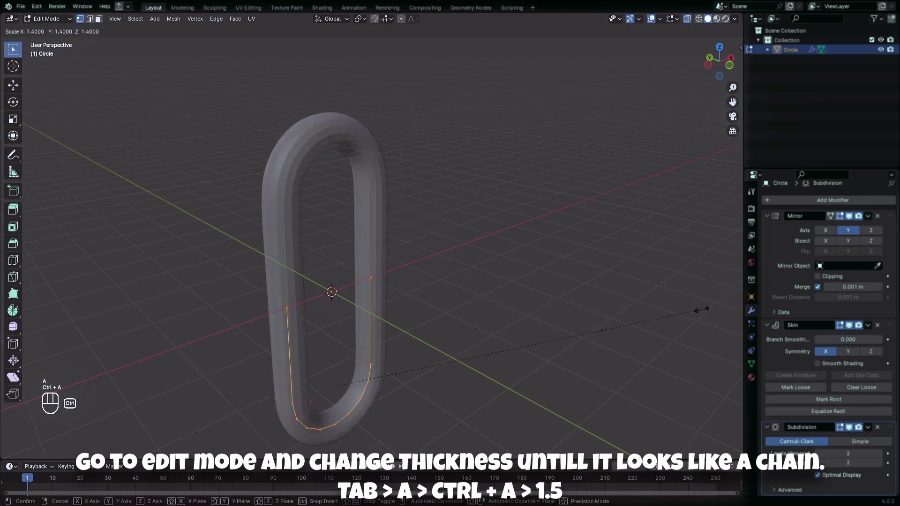
type("1.5")
key("Return")
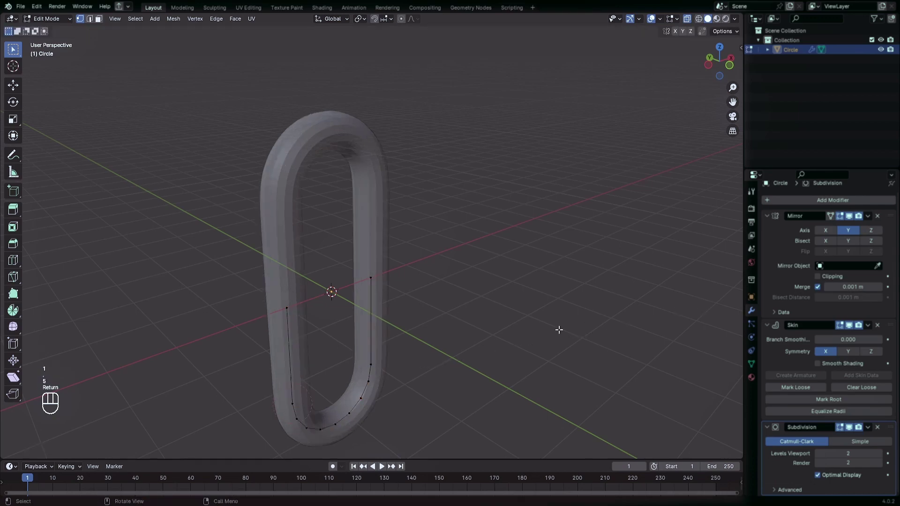
Back in Object Mode, turn off X-ray and add an Array modifier to the ring
key("Tab")
scroll(561, 333, "down", 5)
left_click(379, 214)
scroll(464, 245, "up", 2)
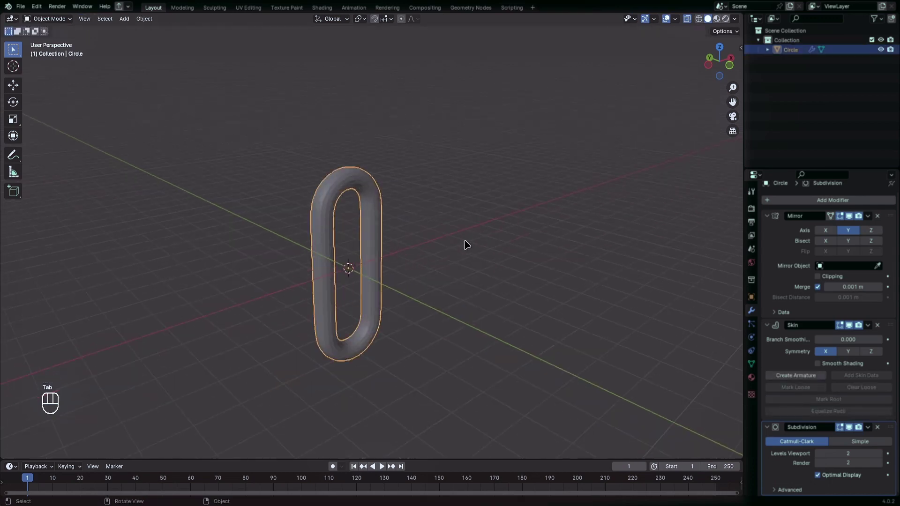
key("alt+z")
middle_click_drag(464, 245, 502, 246)
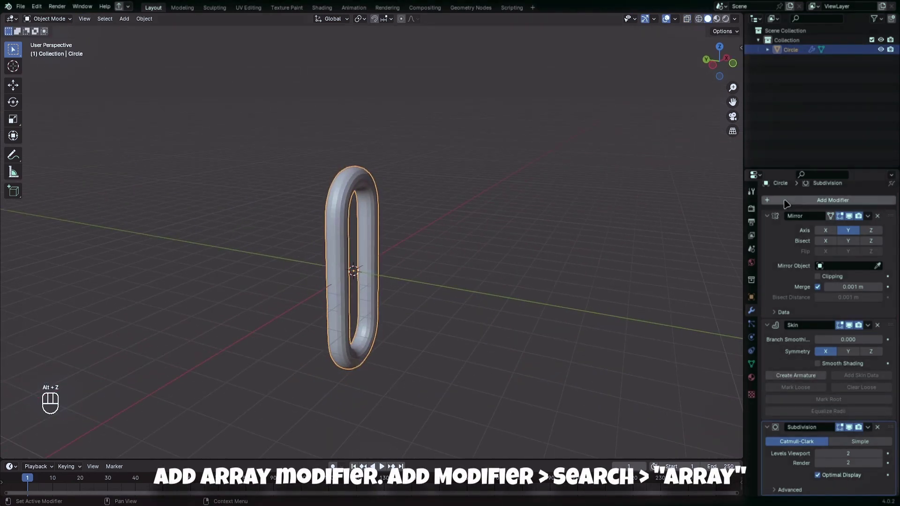
left_click(786, 202)
type("array")
key("Return")
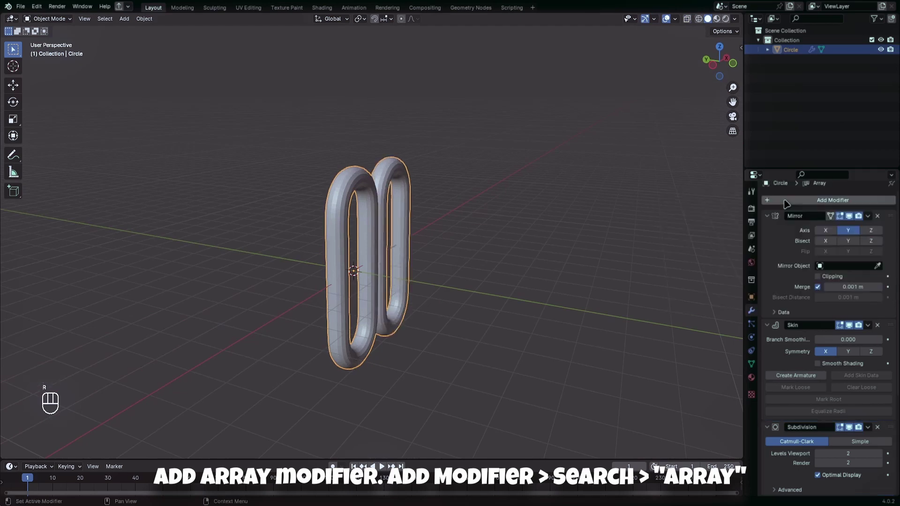
middle_click_drag(560, 225, 496, 308, "shift")
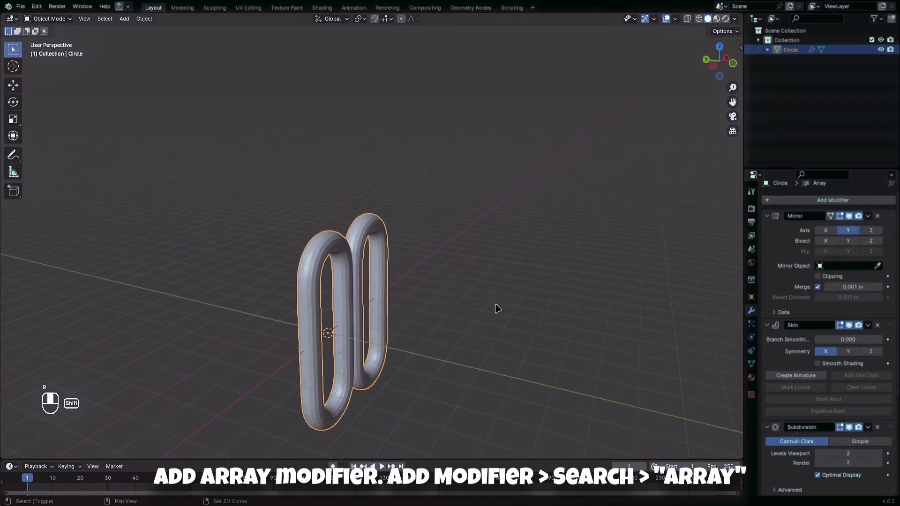
Add a Plain Axes empty and set it as the Array's object offset
left_click(124, 19)
mouse_move(139, 123)
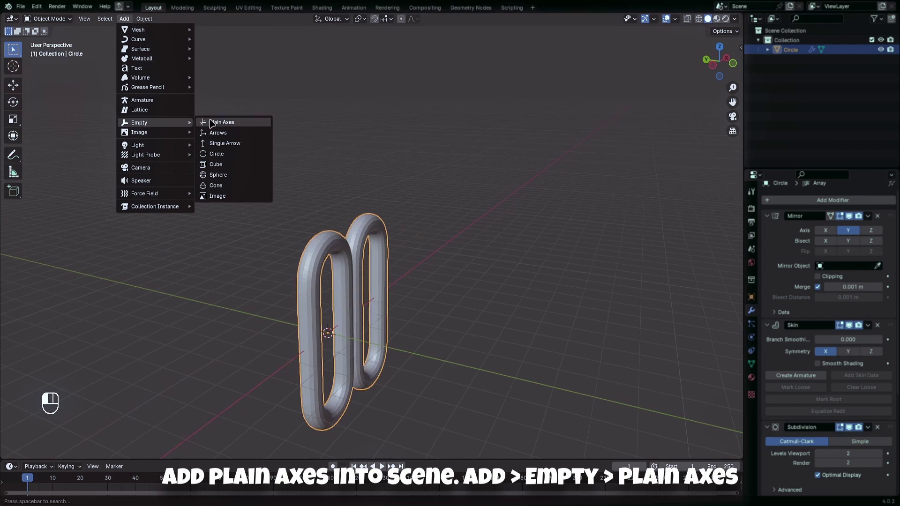
left_click(213, 123)
mouse_move(255, 181)
middle_mouse_down()
mouse_move(418, 293)
mouse_move(538, 257)
middle_mouse_up()
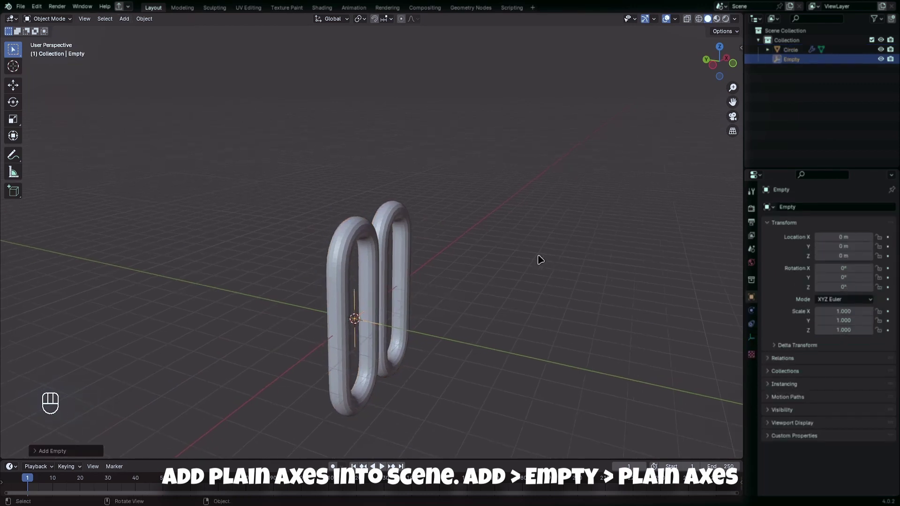
left_click(391, 226)
scroll(794, 393, "down", 3)
scroll(794, 422, "down", 3)
scroll(787, 435, "down", 3)
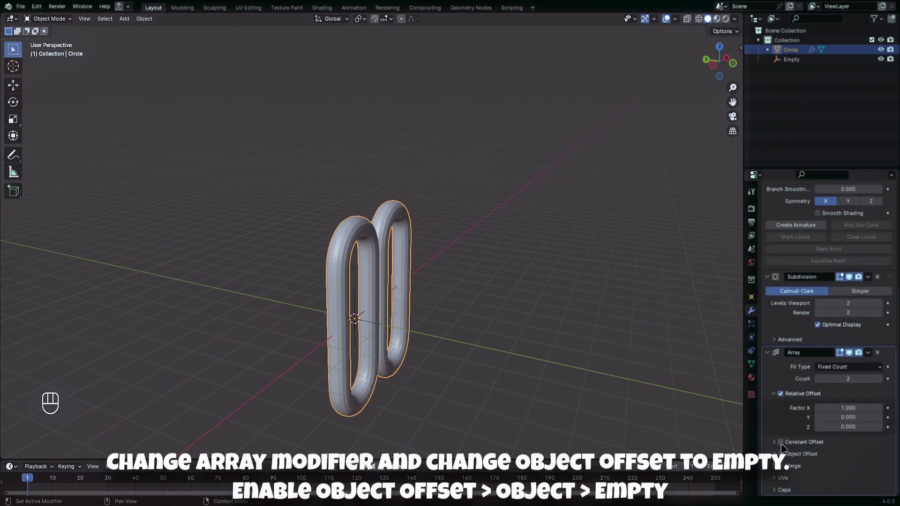
left_click(781, 453)
scroll(862, 445, "down", 1)
left_click(879, 452)
left_click(356, 317)
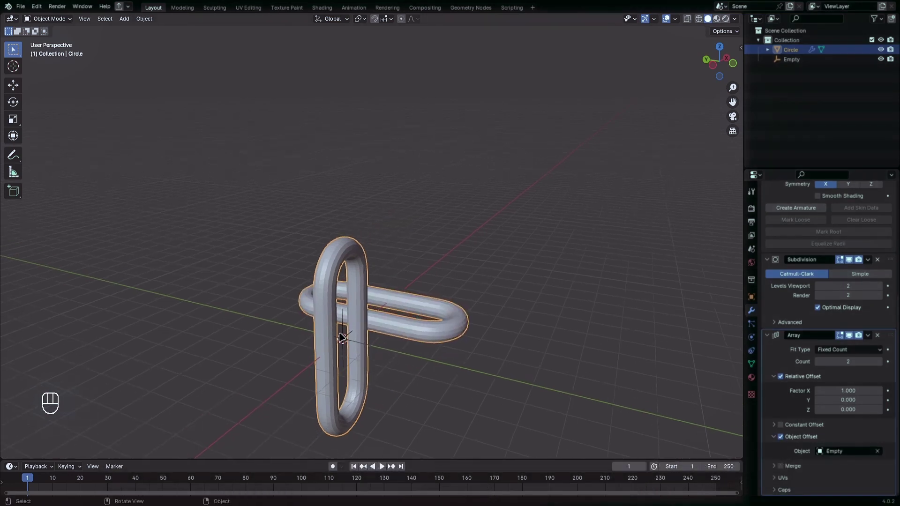
Rotate the empty 90° about X
left_click(385, 338)
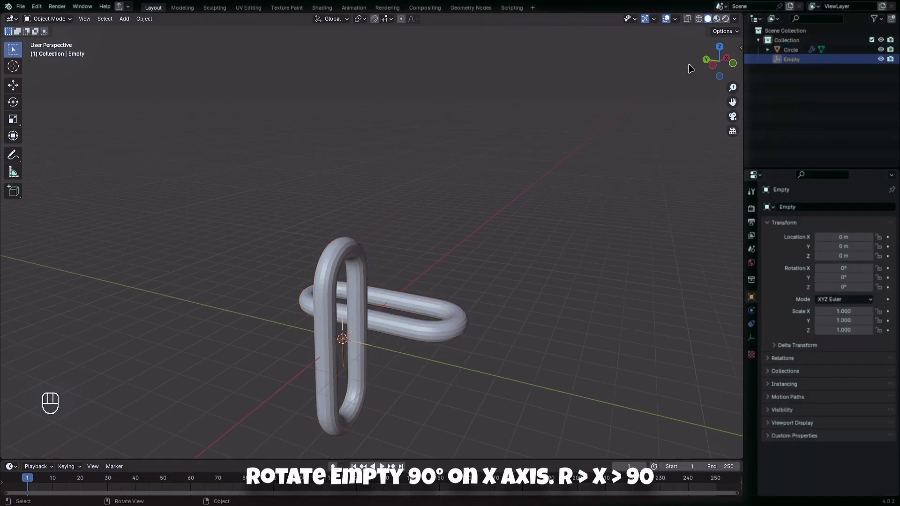
left_click(711, 67)
type("rx90")
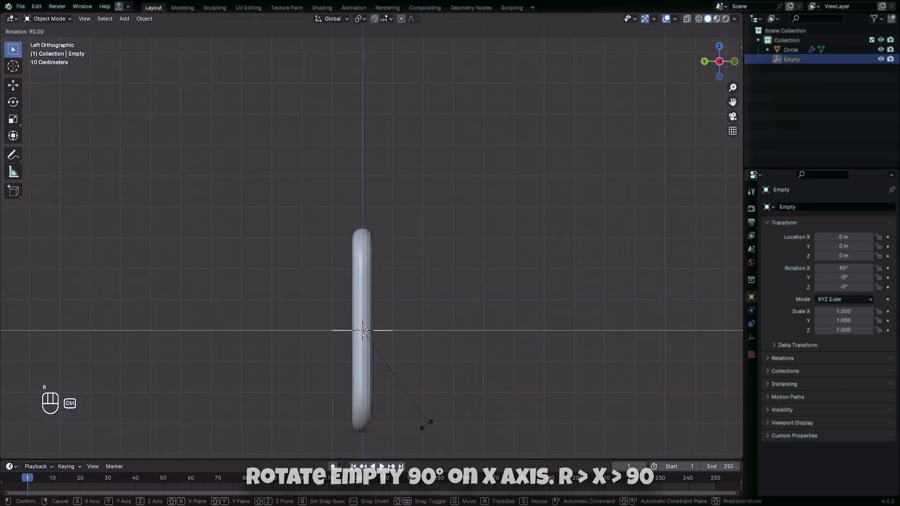
key("Return")
left_click(735, 61)
key("g")
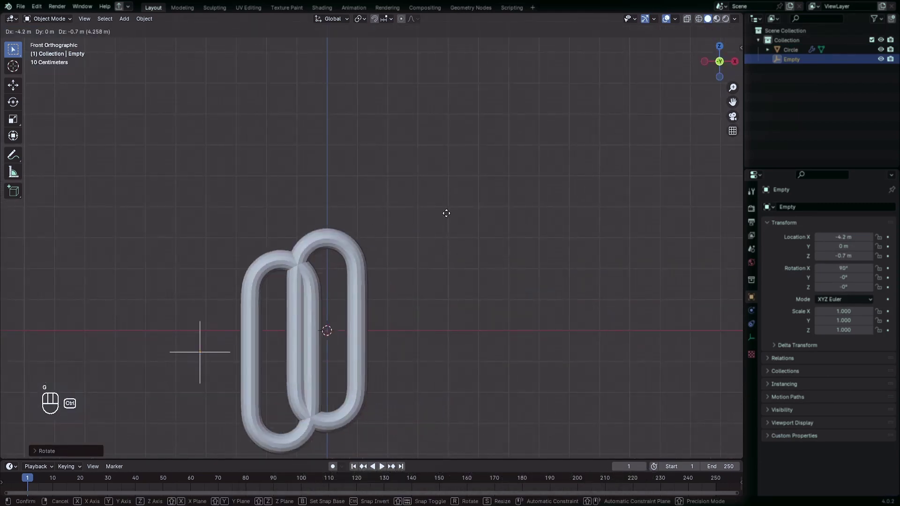
key("ctrl+z")
Set the Array's Relative Offset Factor X to 0 so the rings overlap
left_click(332, 238)
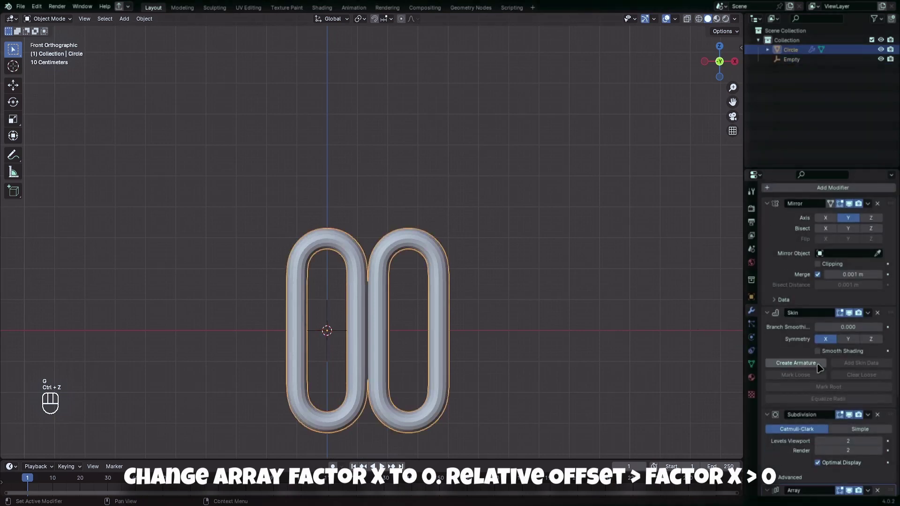
scroll(849, 415, "down", 3)
scroll(849, 415, "down", 3)
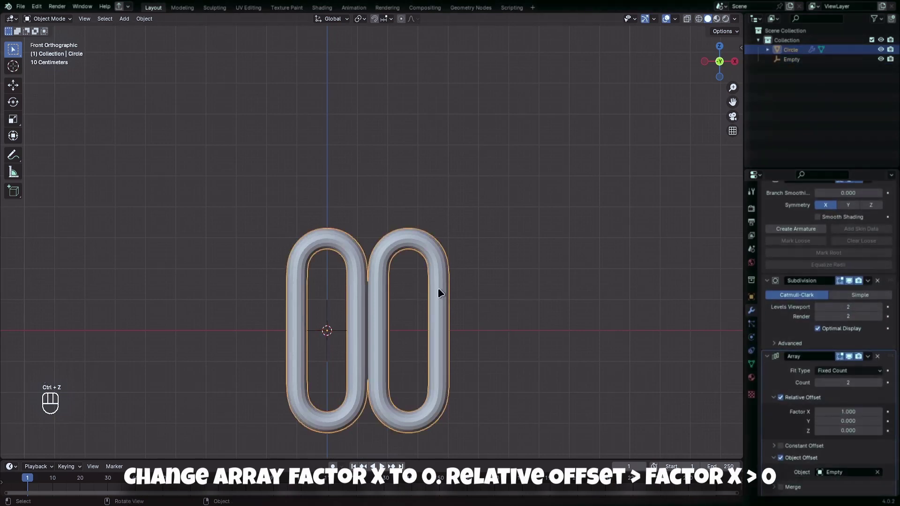
type("0")
key("Return")
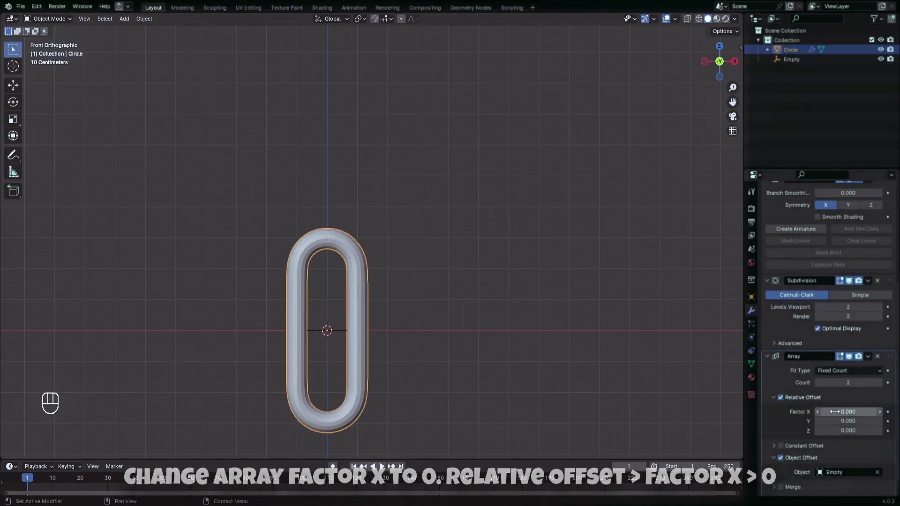
left_click(326, 329)
Raise the empty 4.9 m along Z and rotate it 90° about Z
key("g")
key("ctrl")
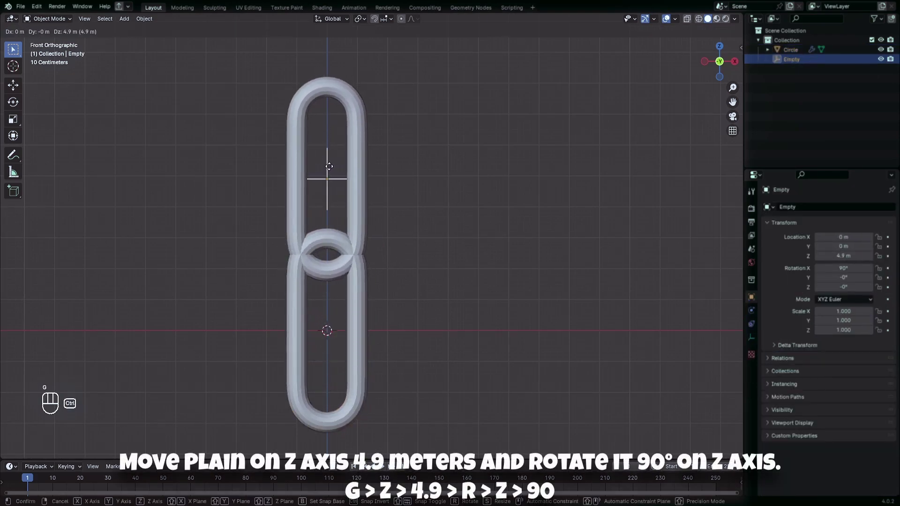
key("Return")
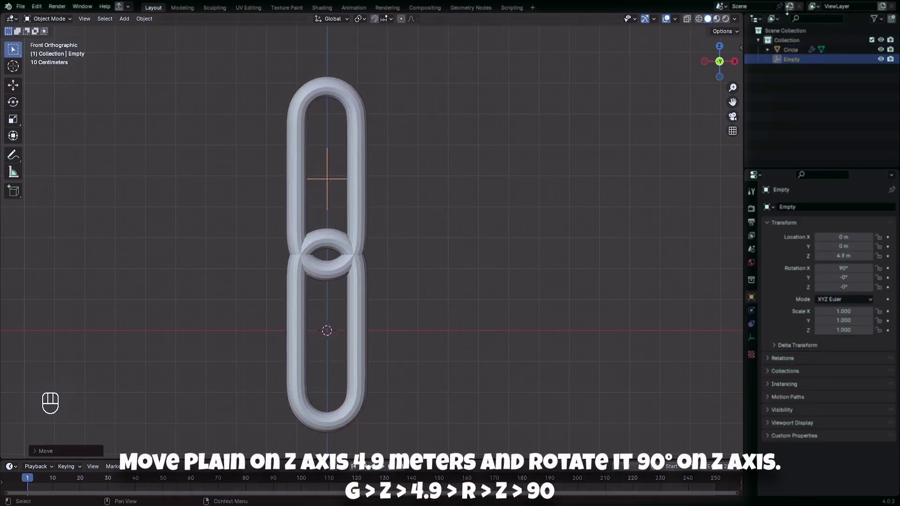
left_click(720, 47)
type("r90")
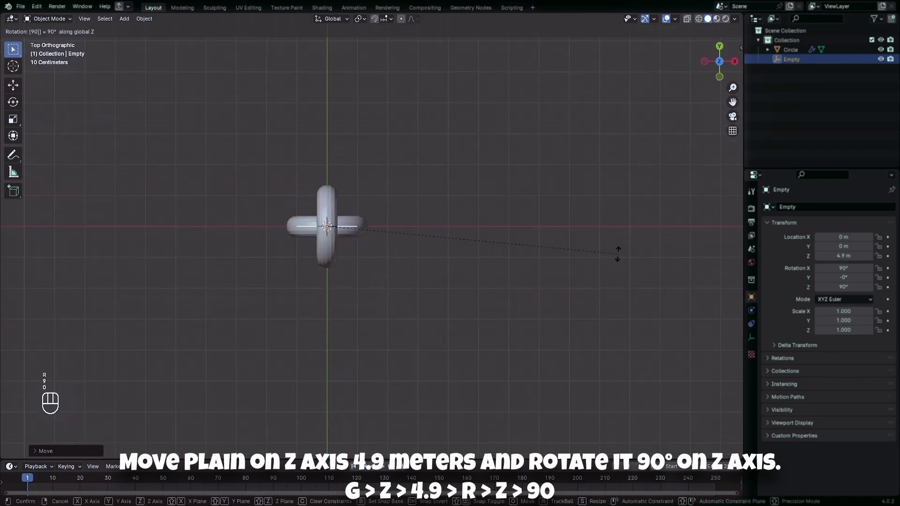
key("Return")
middle_click_drag(456, 189, 498, 121)
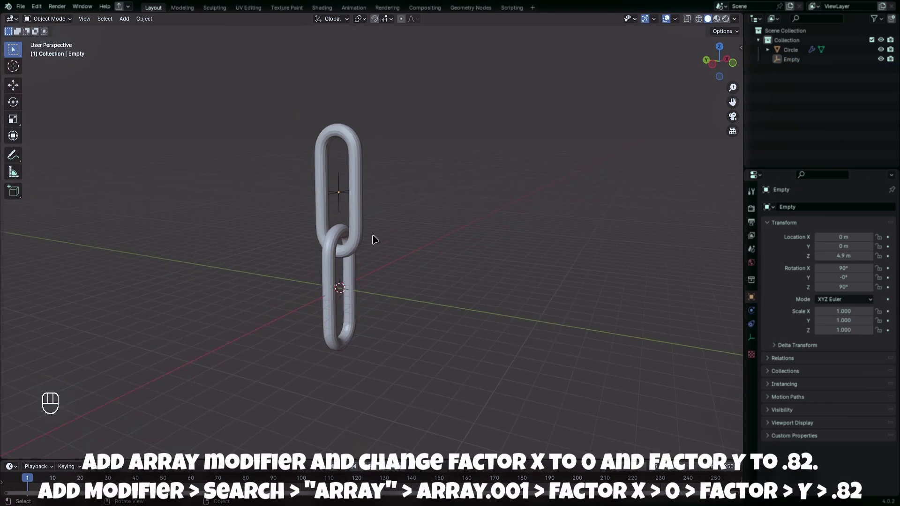
Add Array.001 to the Circle with relative offset Factor X 0 and Factor Y 0.82
left_click(808, 207)
type("array")
key("Return")
scroll(826, 271, "down", 3)
scroll(825, 271, "down", 5)
scroll(826, 270, "down", 4)
type("0")
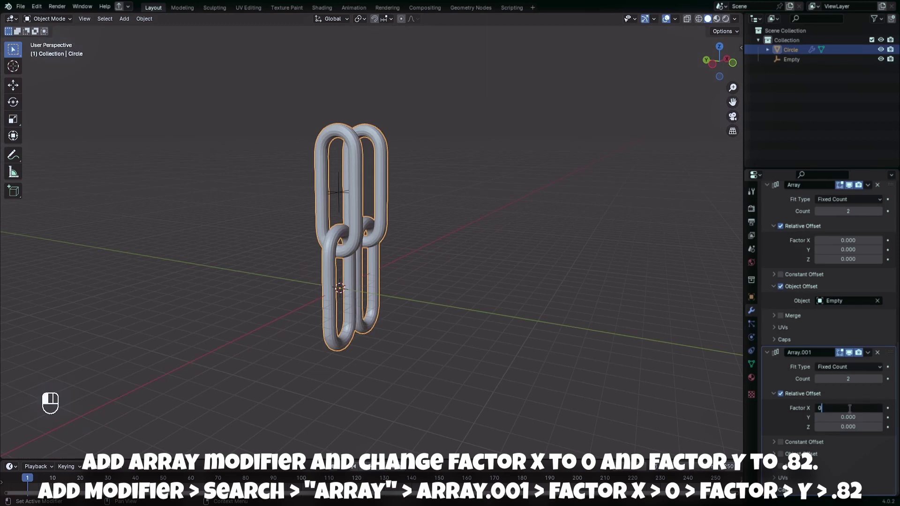
key("Return")
left_click(844, 418)
type("0.82")
key("Return")
mouse_move(555, 329)
middle_mouse_down("shift")
mouse_move(460, 311)
mouse_move(486, 321)
mouse_move(581, 174)
middle_mouse_up("shift")
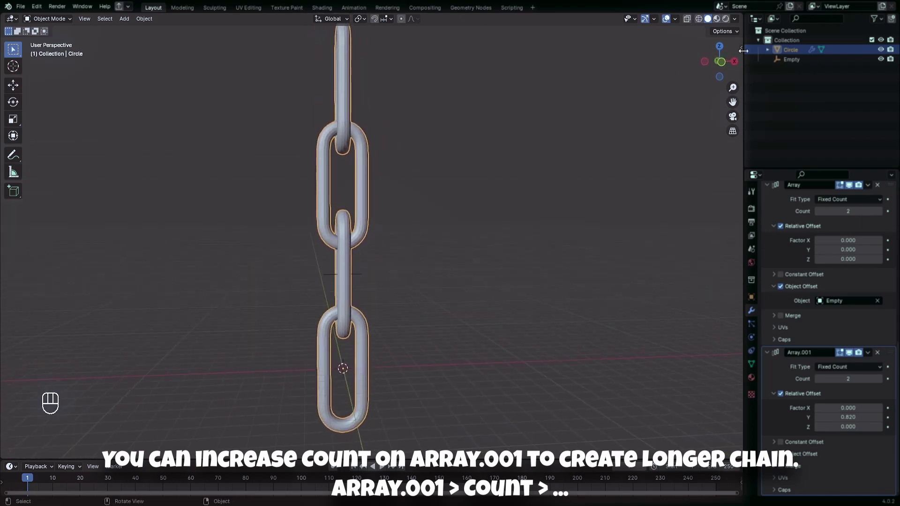
Raise Array.001's Count to 20 for a long vertical chain, viewed from the front
left_click(722, 63)
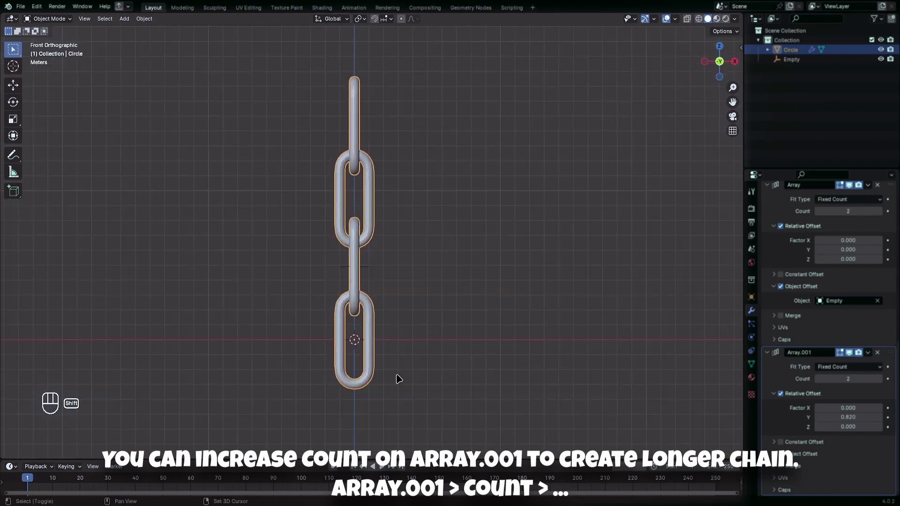
middle_click_drag(390, 261, 399, 273, "shift")
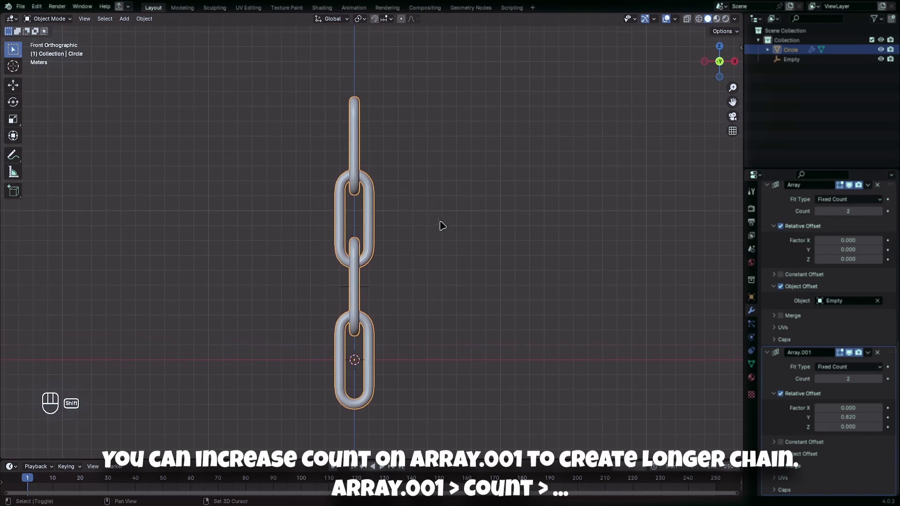
middle_click_drag(450, 225, 431, 245, "shift")
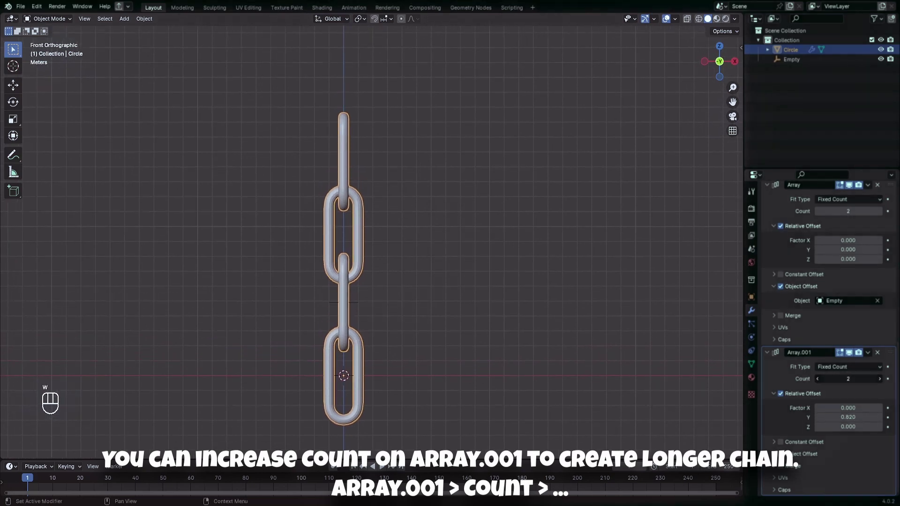
left_click_drag(847, 378, 708, 359)
scroll(452, 180, "down", 3)
scroll(454, 185, "down", 2)
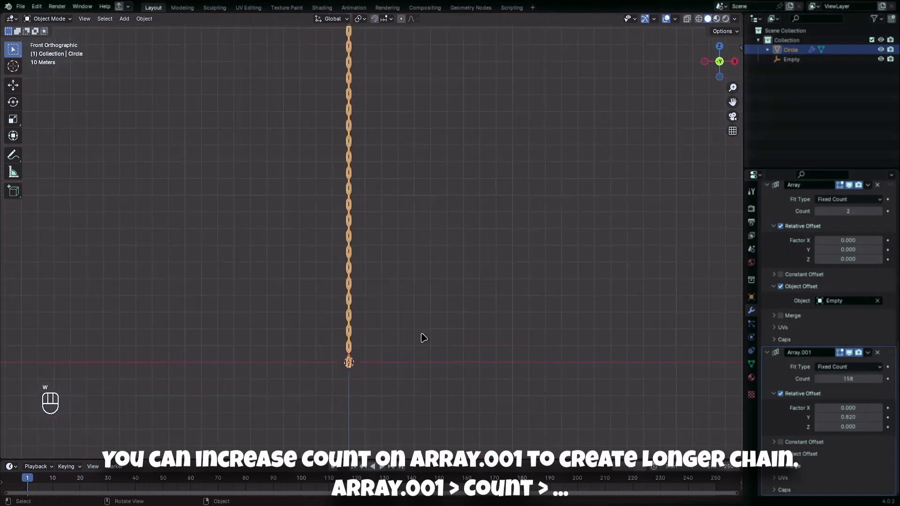
middle_click_drag(515, 286, 461, 284)
key("grave")
type("20")
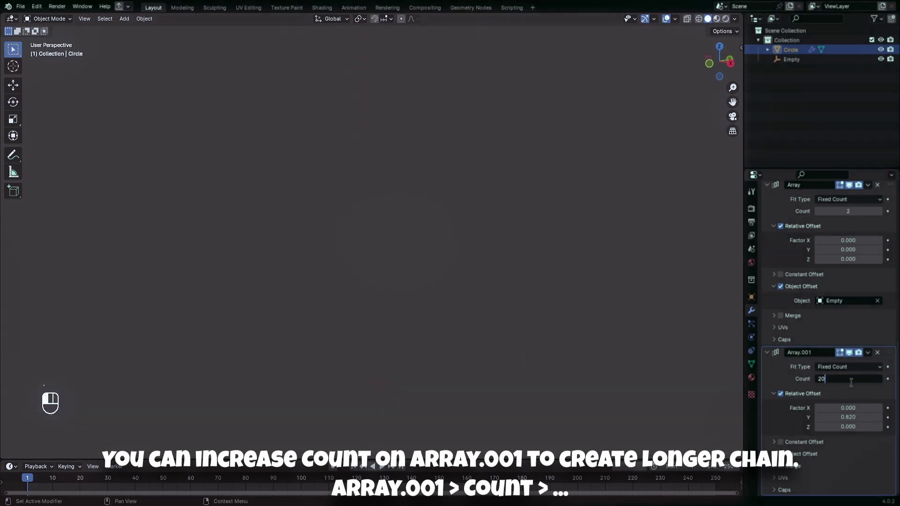
key("Return")
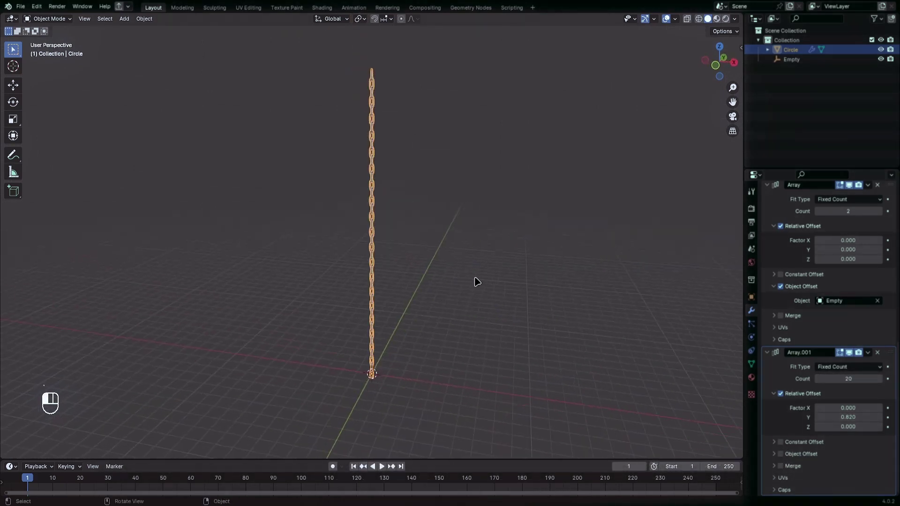
left_click(476, 282)
Add a Plain Axes empty, Empty.001, and start moving it in Front view
middle_click_drag(475, 281, 372, 229)
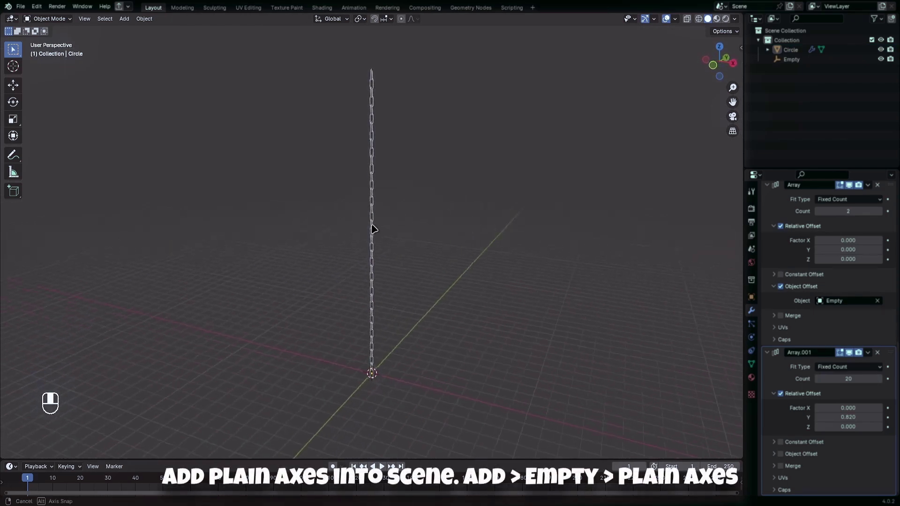
middle_click_drag(372, 230, 430, 235)
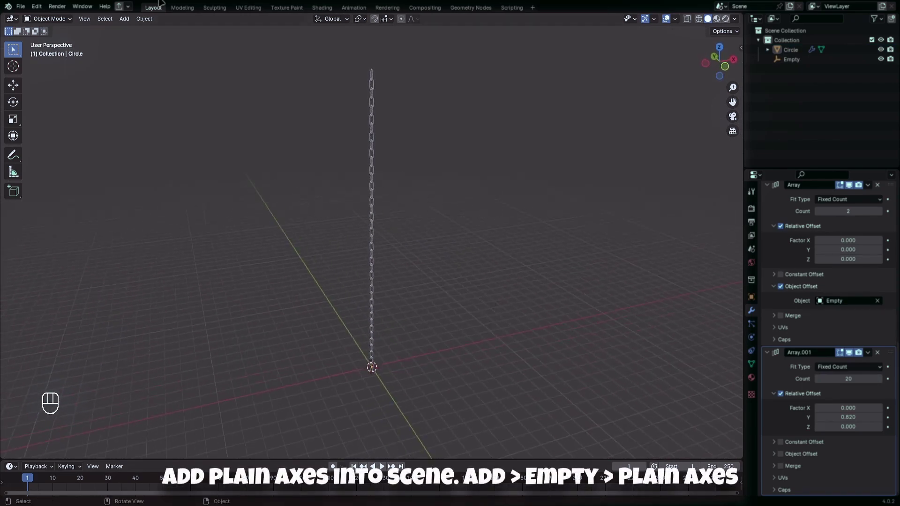
left_click(125, 18)
mouse_move(138, 29)
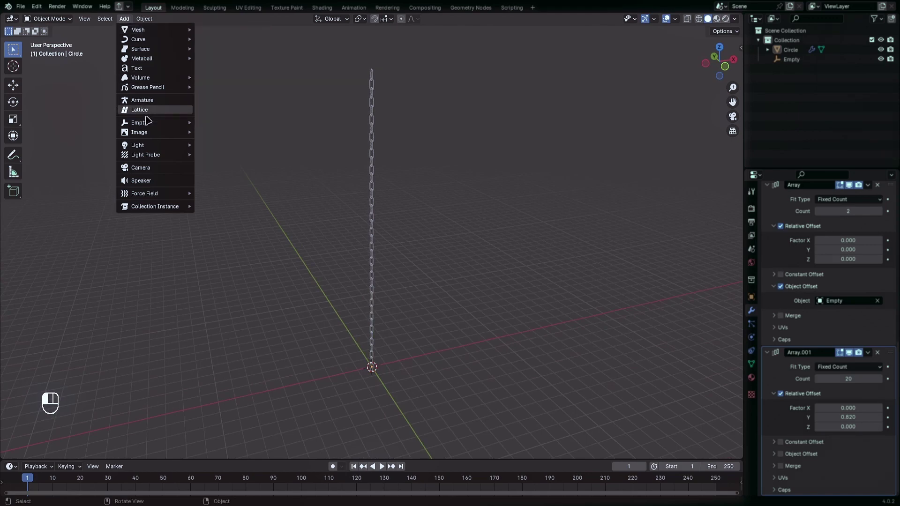
mouse_move(138, 122)
left_click(221, 120)
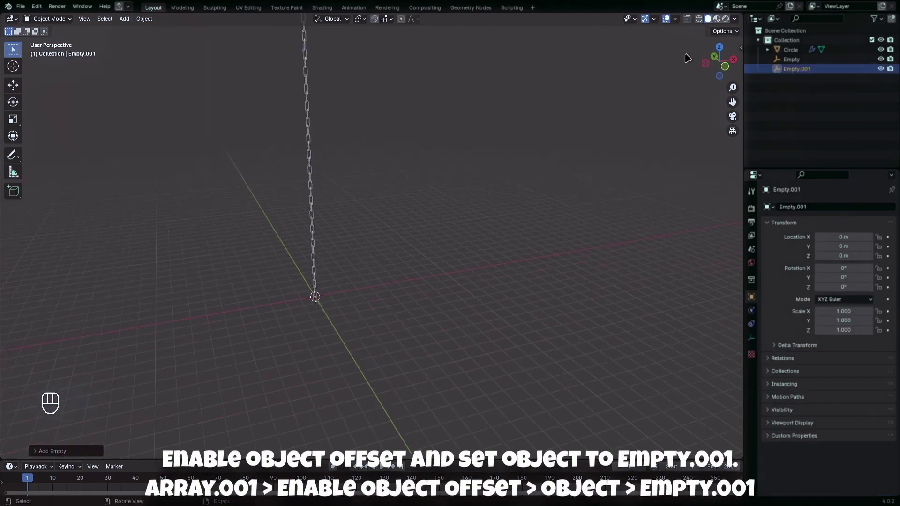
left_click(727, 71)
key("g")
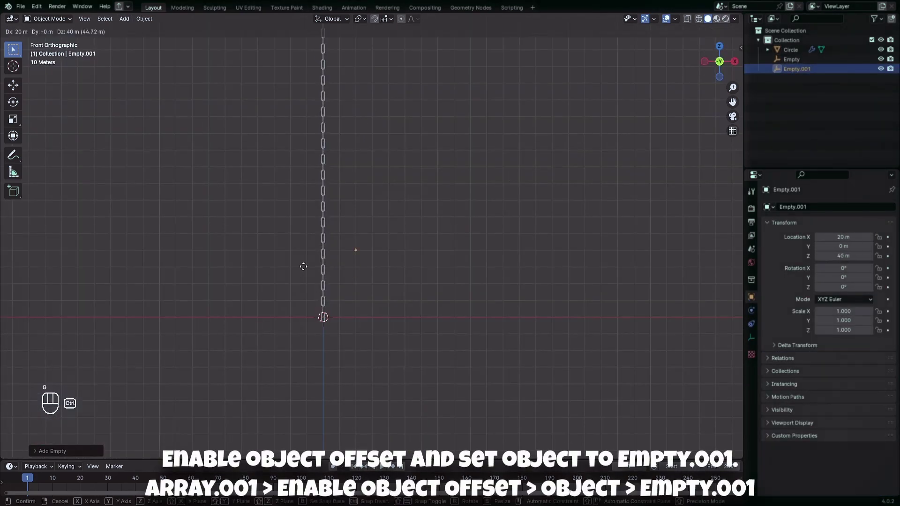
Place Empty.001, eyedrop it as Array.001's Object Offset, then move it to 0,0,0
left_click(304, 271)
left_click(314, 154)
scroll(812, 458, "down", 5)
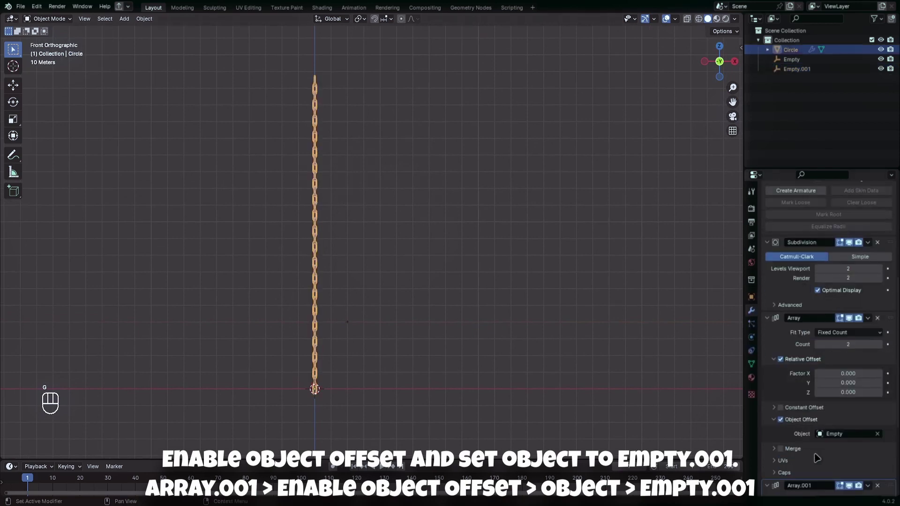
scroll(812, 457, "down", 5)
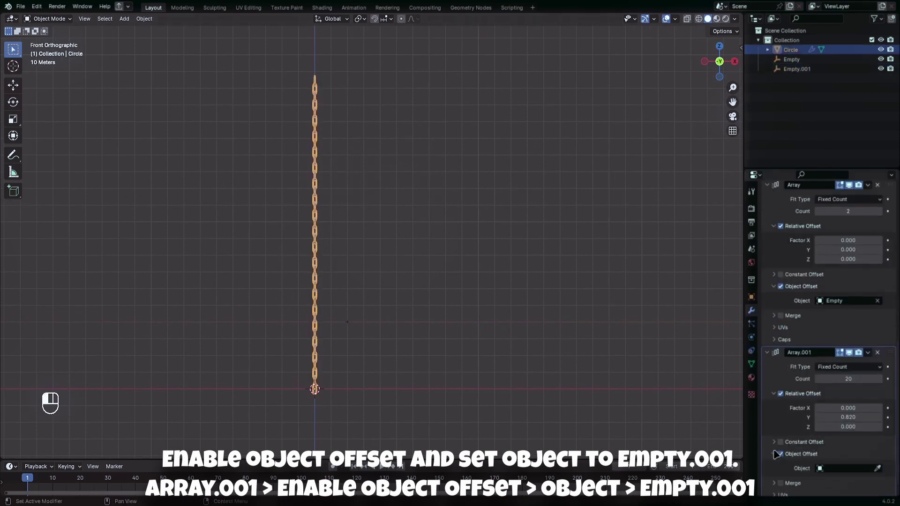
left_click(872, 470)
left_click(354, 320)
left_click(376, 330)
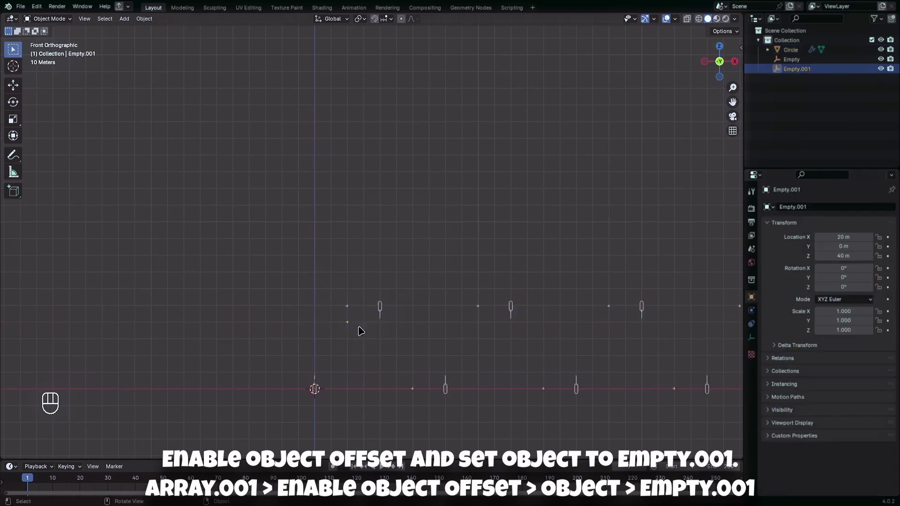
key("g")
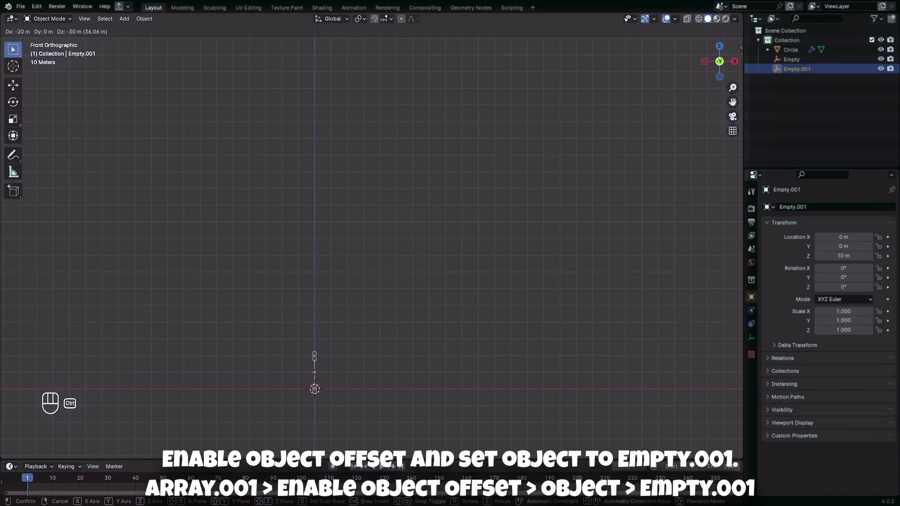
left_click(326, 91)
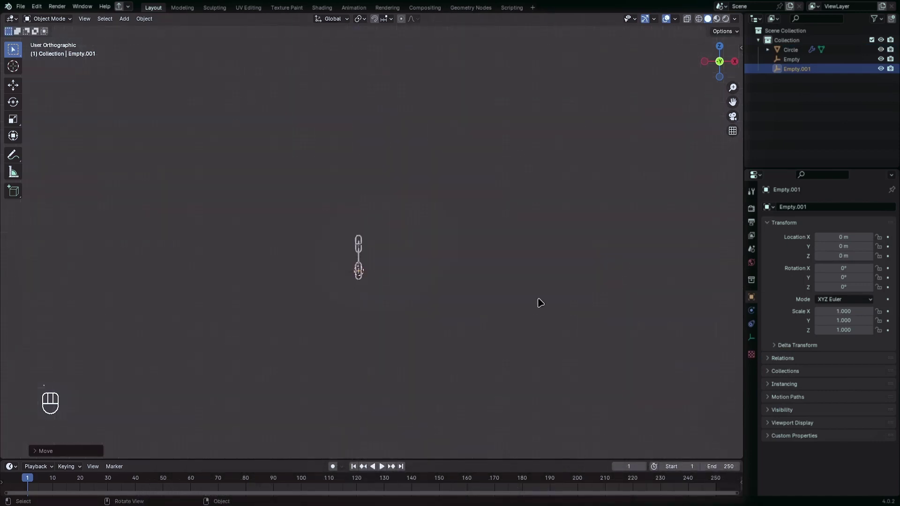
Set Array.001's Count to 2, undoing a trial move of Empty.001
middle_click_drag(321, 85, 530, 293)
scroll(530, 292, "up", 5)
scroll(483, 265, "up", 3)
mouse_move(482, 266)
middle_mouse_down()
mouse_move(446, 272)
mouse_move(502, 264)
middle_mouse_up()
scroll(502, 263, "down", 5)
scroll(478, 265, "down", 1)
key("g")
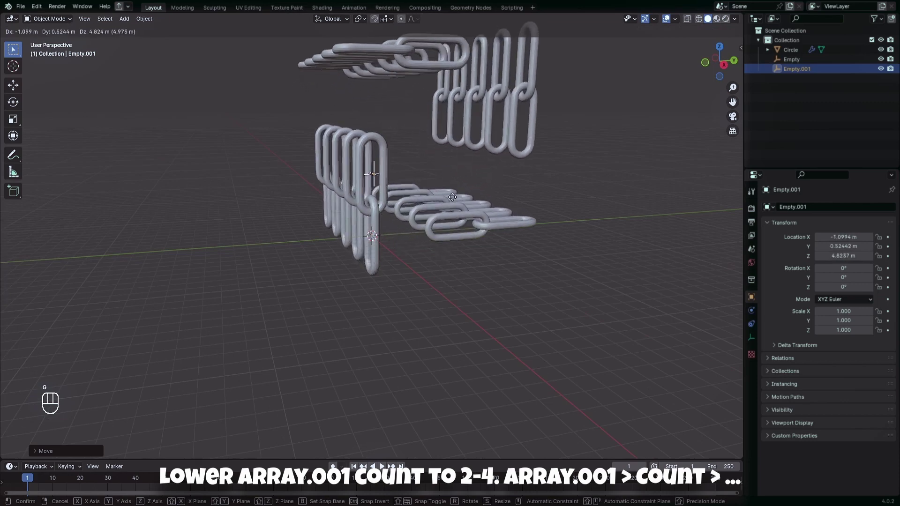
key("ctrl+z")
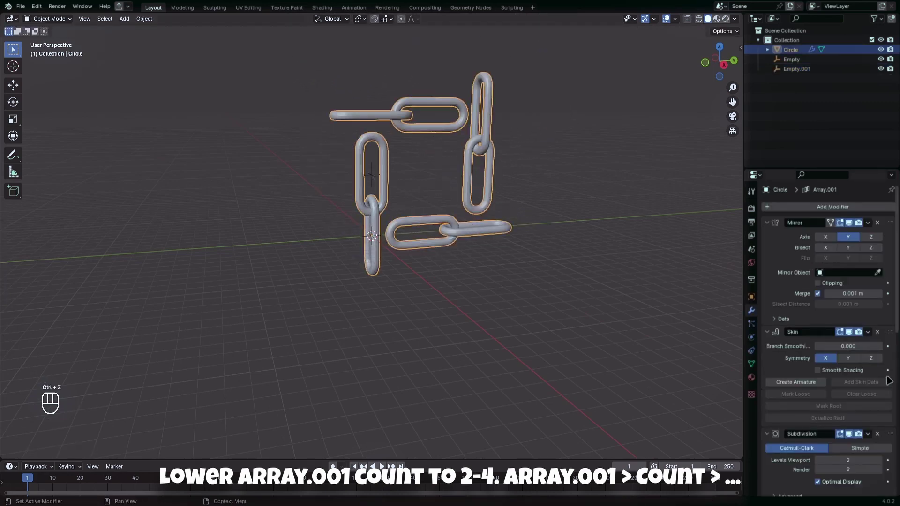
scroll(846, 461, "down", 4)
scroll(847, 453, "down", 4)
scroll(848, 445, "down", 4)
type("2")
key("Return")
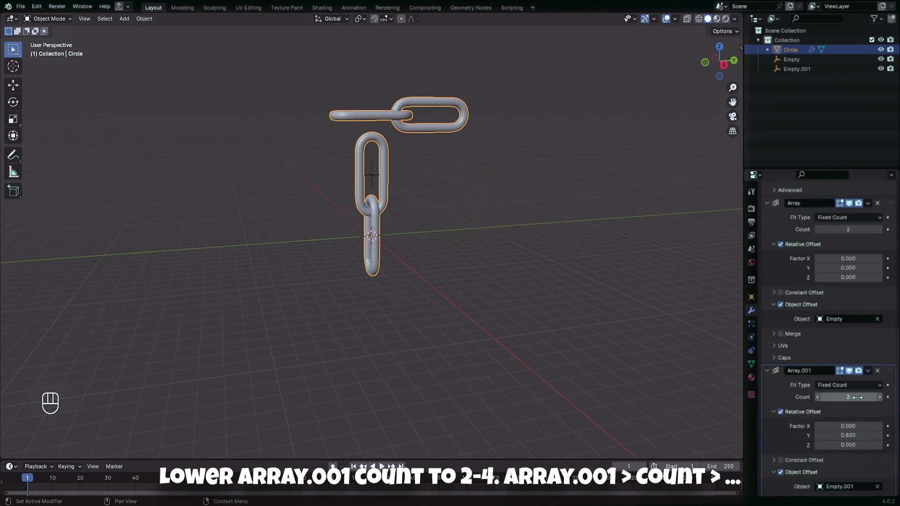
Try rotating the first Empty, then undo that rotation
left_click(371, 153)
key("r")
left_click(286, 163)
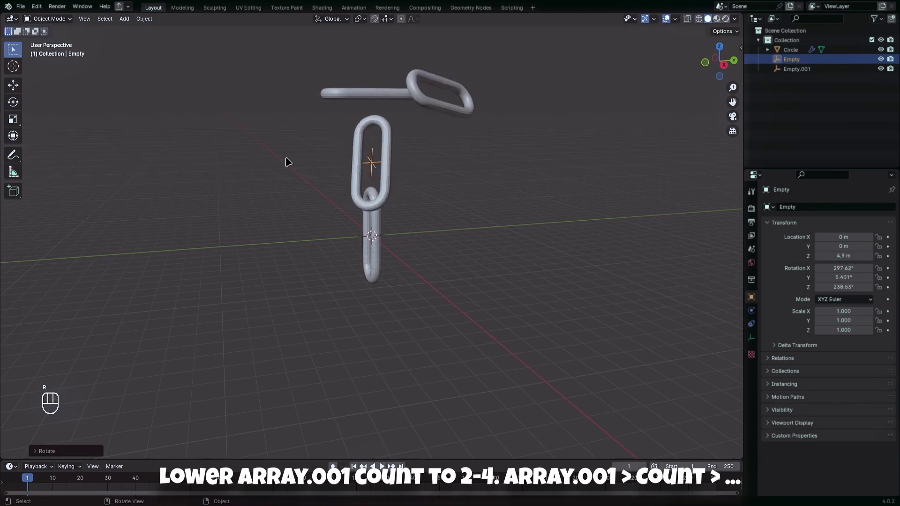
key("ctrl+z")
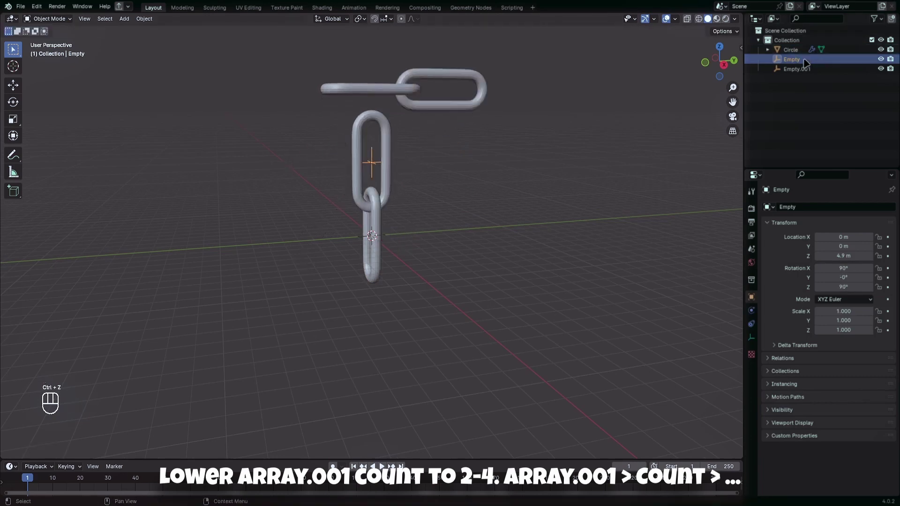
Select Empty.001 in the Outliner and rotate it 90° on X, undoing a stray move
left_click(803, 67)
type("r")
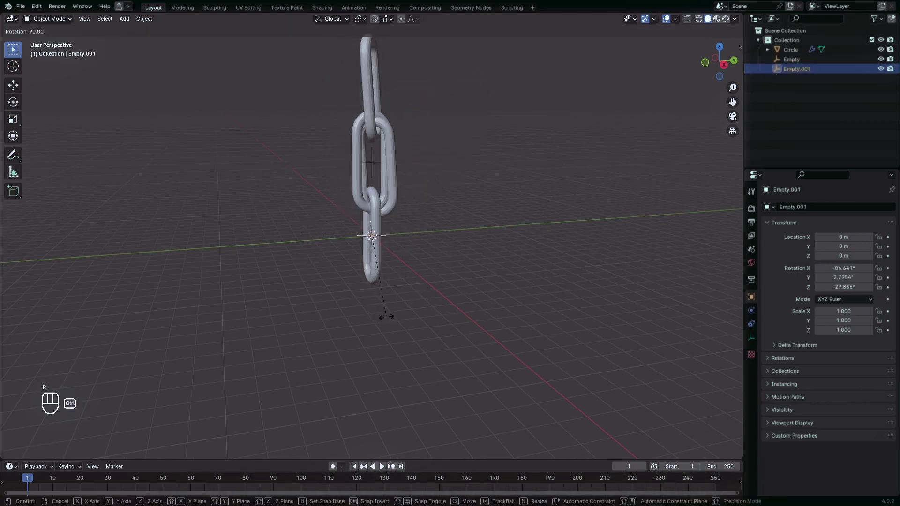
type("90x")
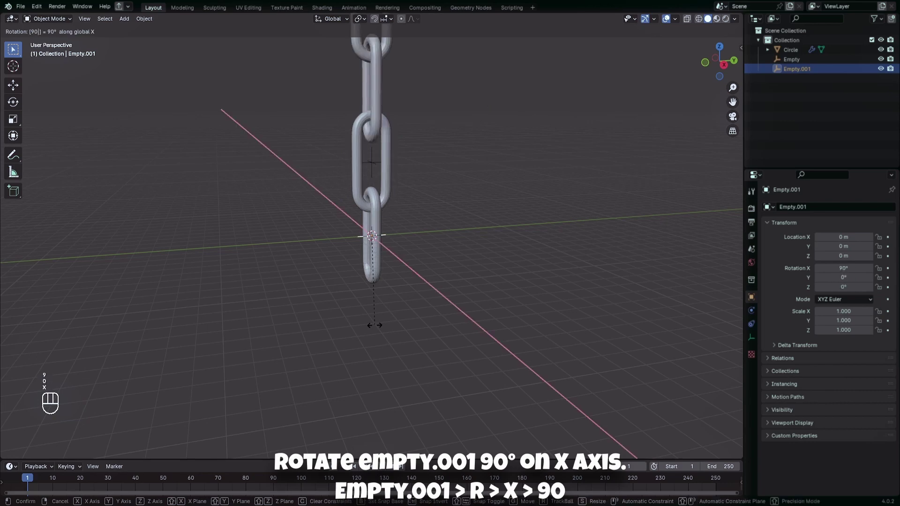
key("Return")
key("g")
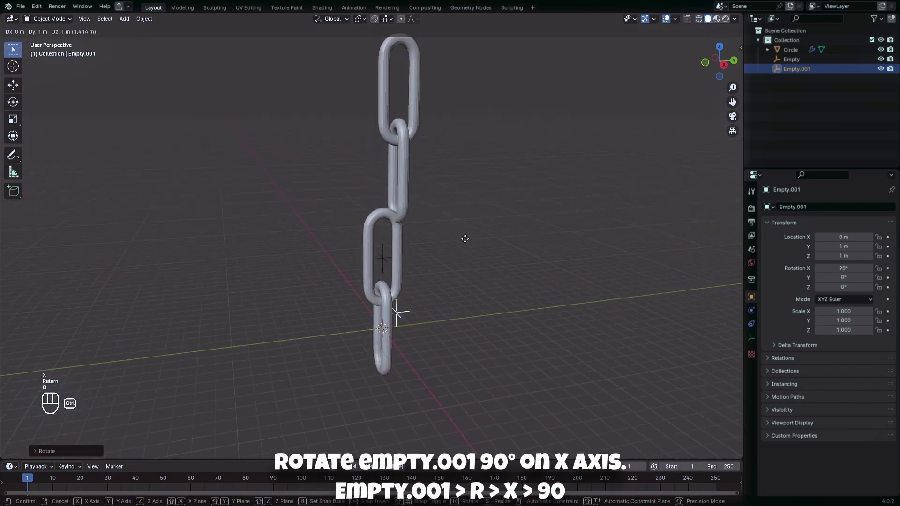
key("ctrl+z")
middle_click_drag(431, 267, 512, 275)
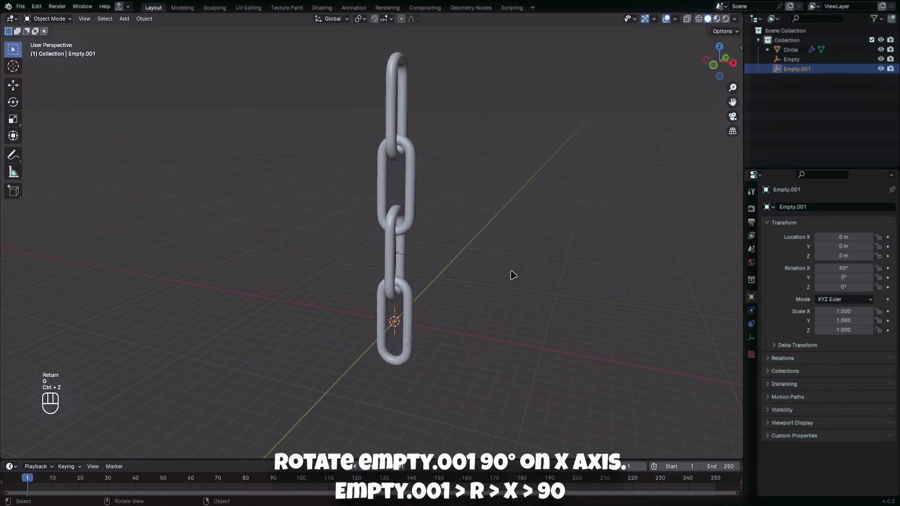
In front view, try rotating the first Empty and Empty.001, undoing both attempts
left_click(712, 63)
left_click(391, 248)
key("r")
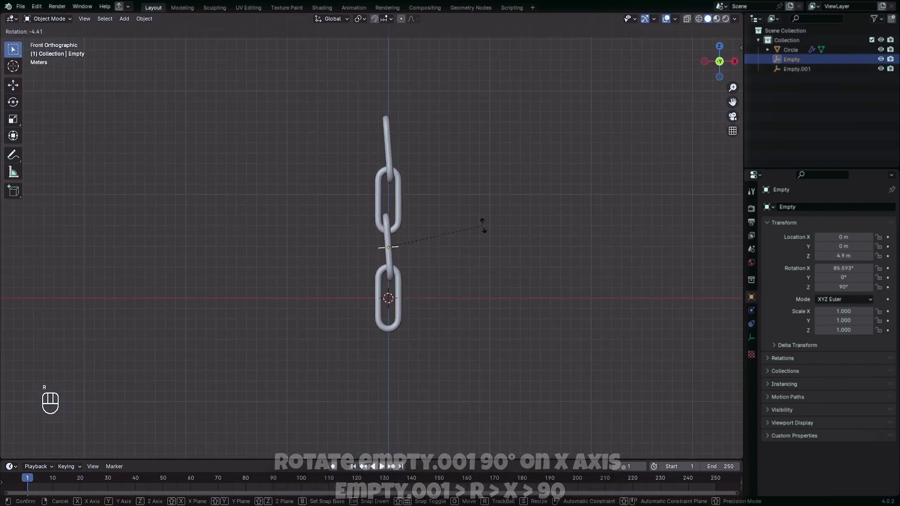
key("ctrl+z")
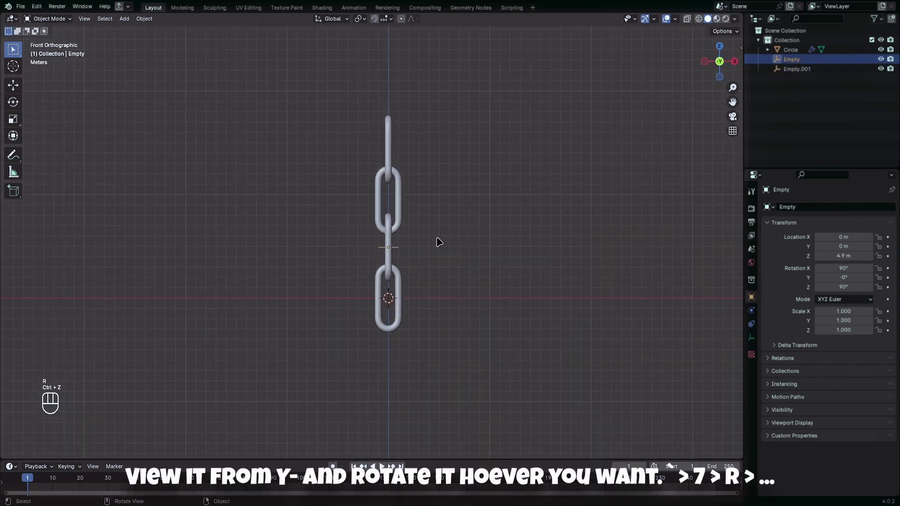
key("r")
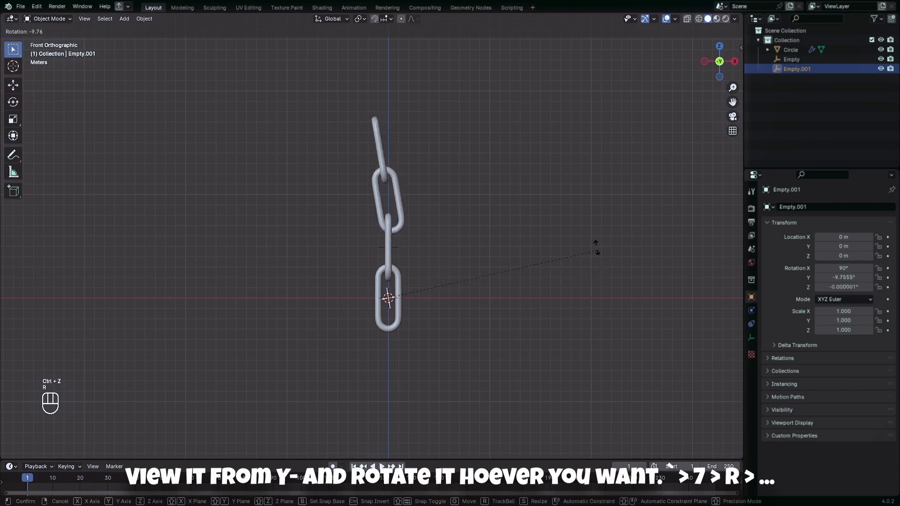
left_click(594, 243)
key("ctrl+z")
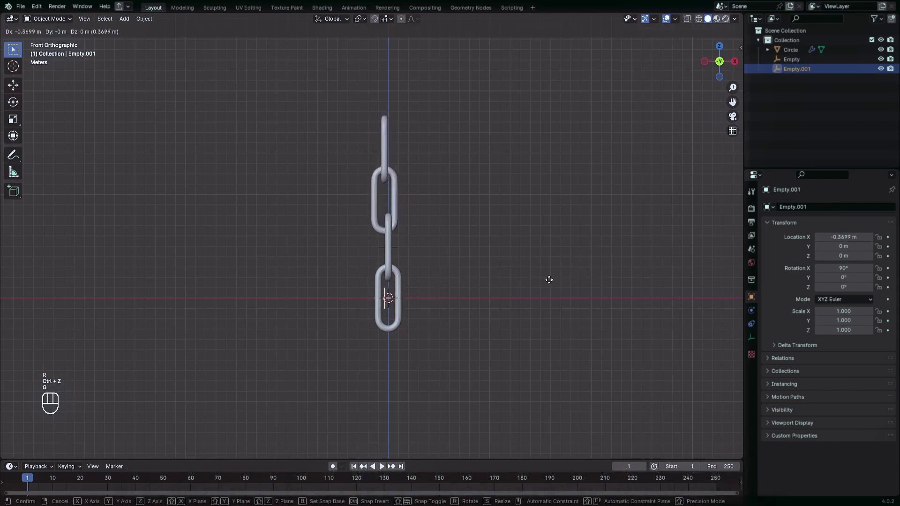
Tilt and nudge Empty.001 so the chain bends into a curve
key("g")
key("r")
left_click(568, 238)
key("g")
key("g")
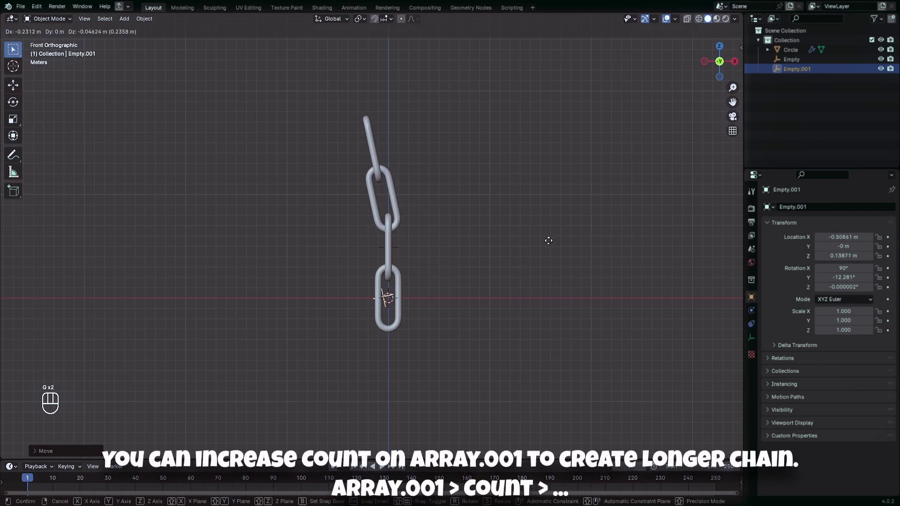
left_click(541, 247)
Raise Array.001's Count to 15 on the Circle, forming a long arch
left_click(394, 278)
left_click(750, 310)
scroll(844, 387, "down", 5)
scroll(844, 387, "down", 5)
scroll(844, 387, "down", 5)
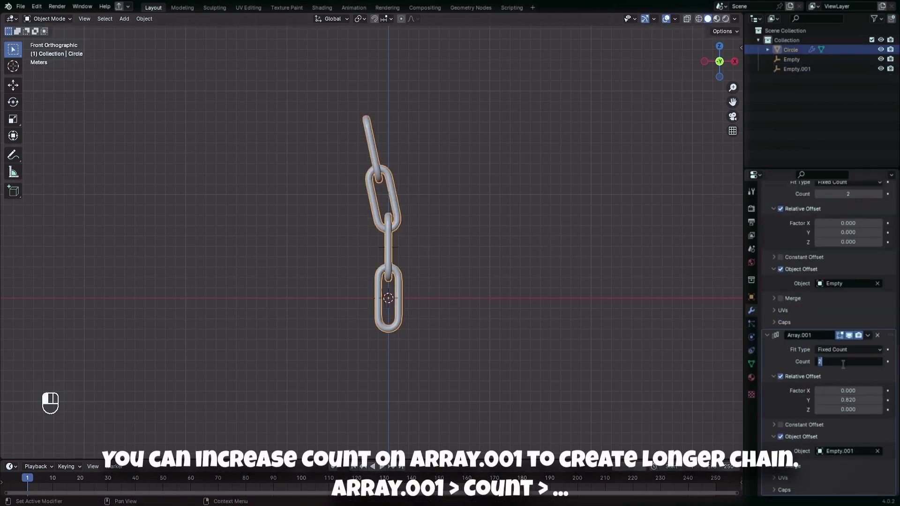
key("Return")
scroll(418, 201, "down", 5)
middle_click_drag(418, 201, 526, 275, "shift")
left_click(527, 275)
scroll(518, 372, "up", 2)
scroll(512, 361, "up", 2)
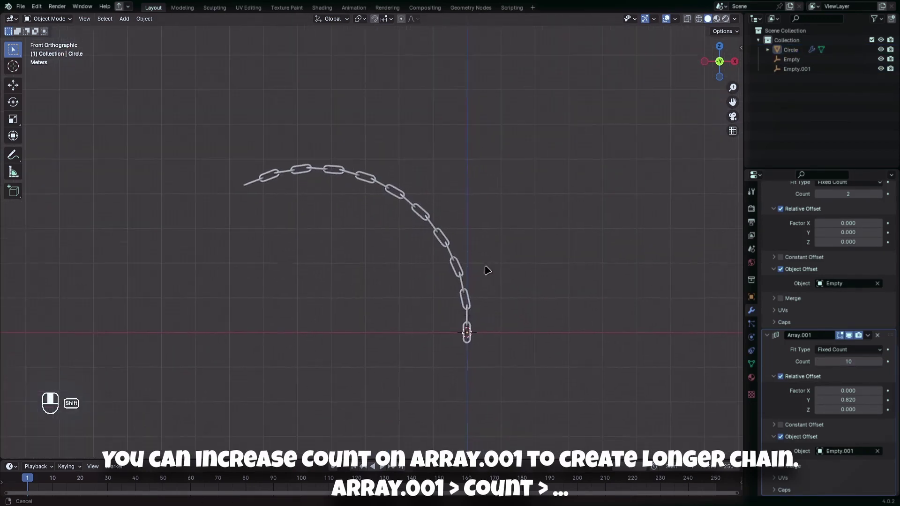
middle_click_drag(512, 362, 435, 270, "shift")
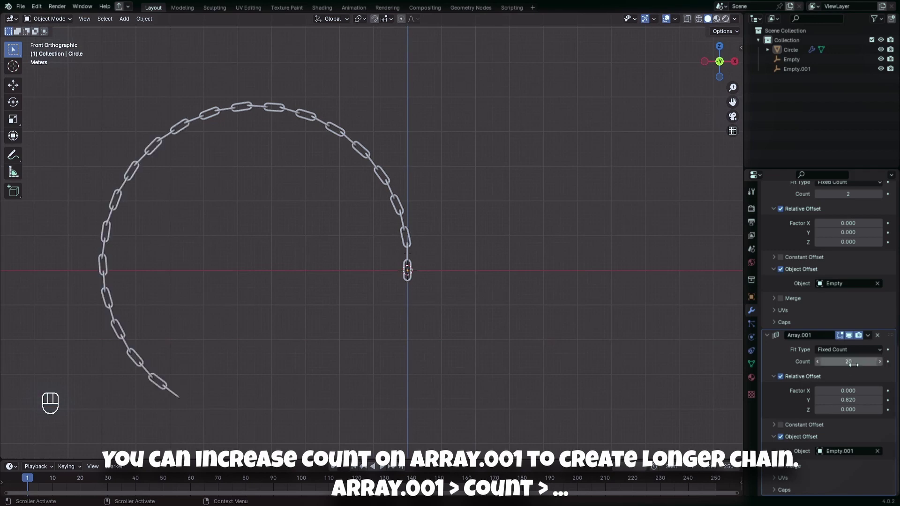
middle_click_drag(289, 317, 462, 381, "shift")
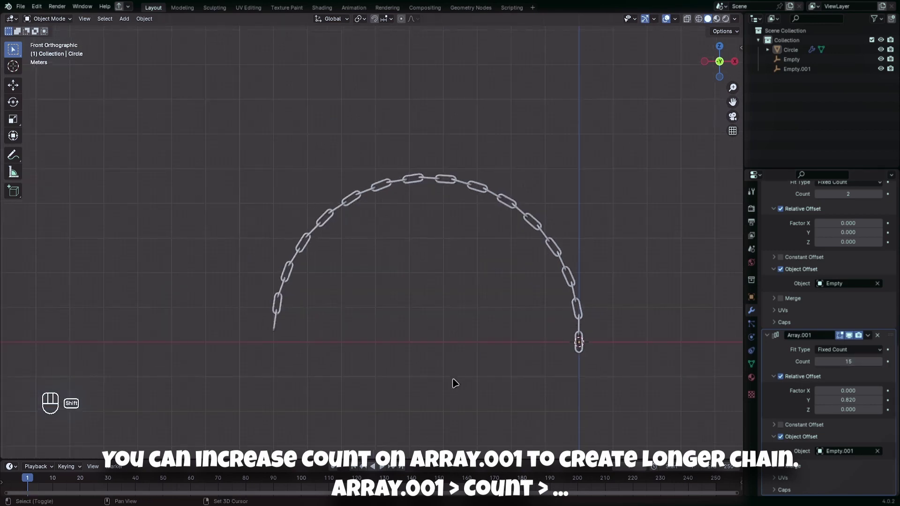
scroll(492, 380, "up", 2)
Try moving the first Empty, then undo the move
left_click(678, 368)
key("g")
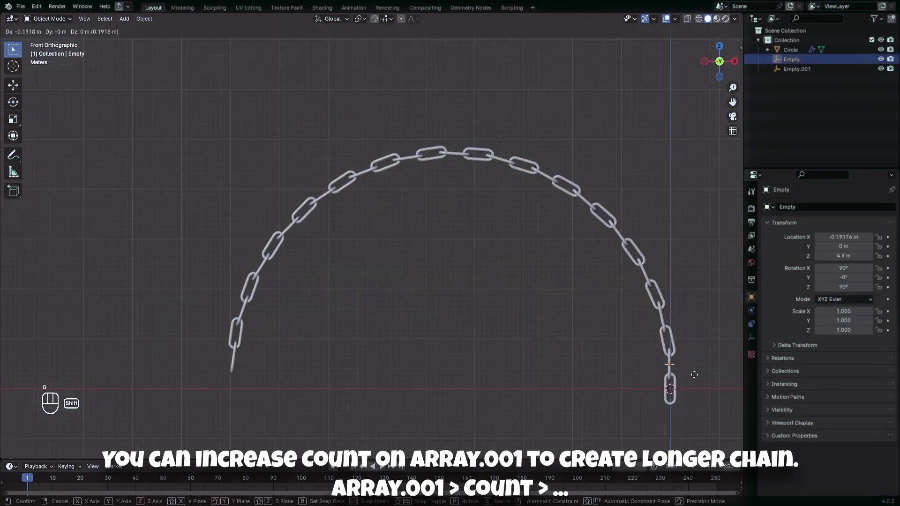
left_click(689, 375)
key("ctrl+z")
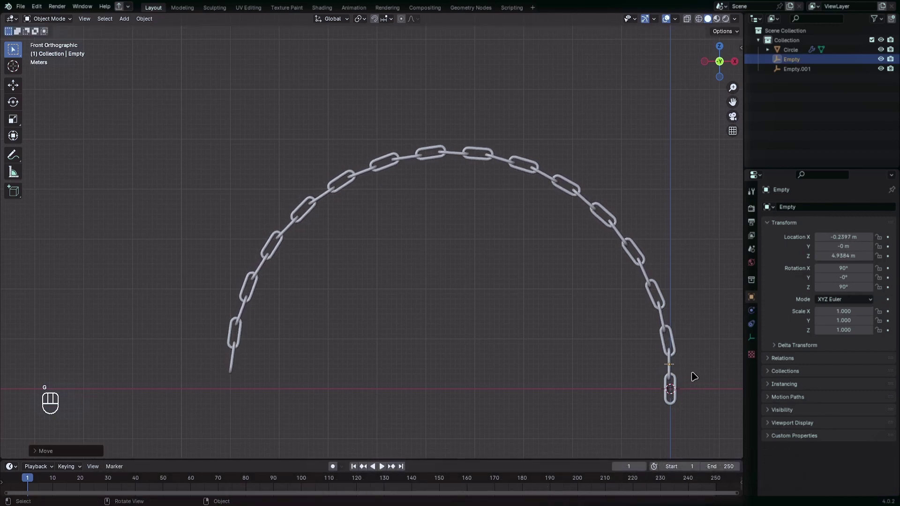
Rotate and move the first Empty to reshape the arched chain
key("r")
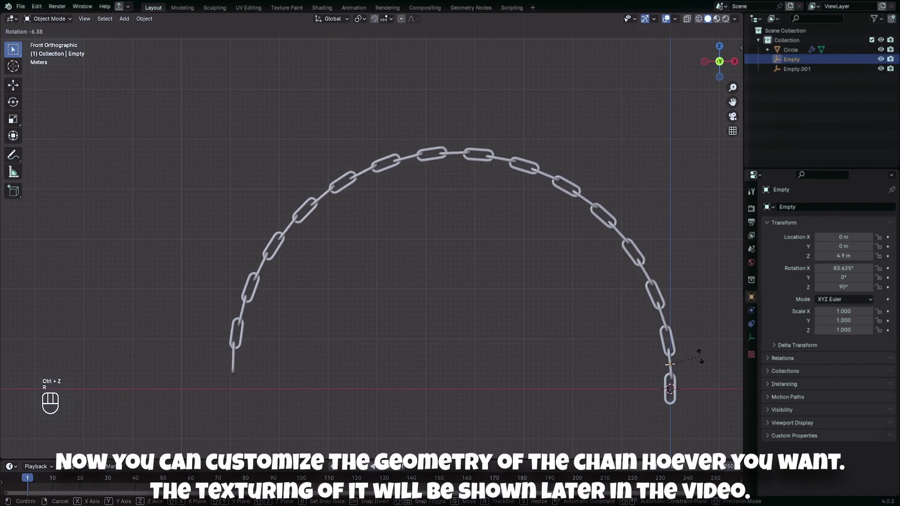
left_click(701, 367)
key("g")
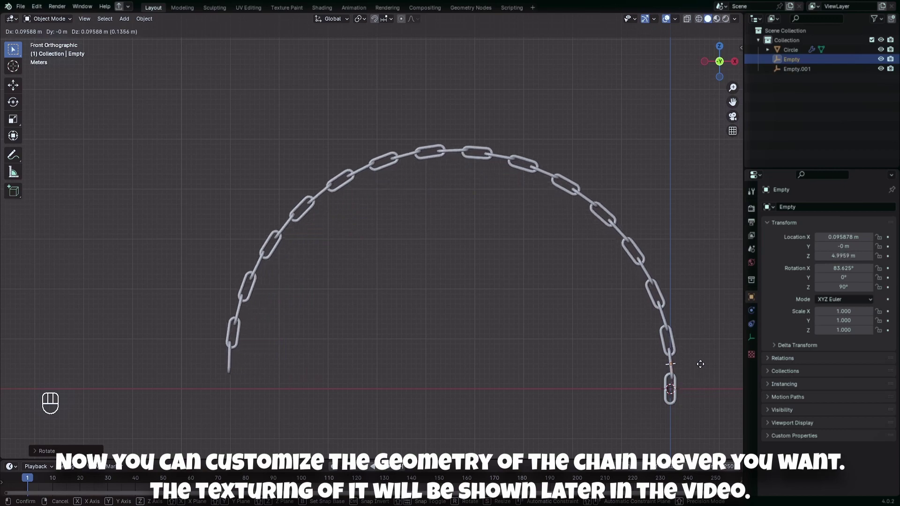
left_click(700, 370)
Orbit to view the arch at an angle and select the Circle chain
middle_click_drag(328, 328, 313, 281, "shift")
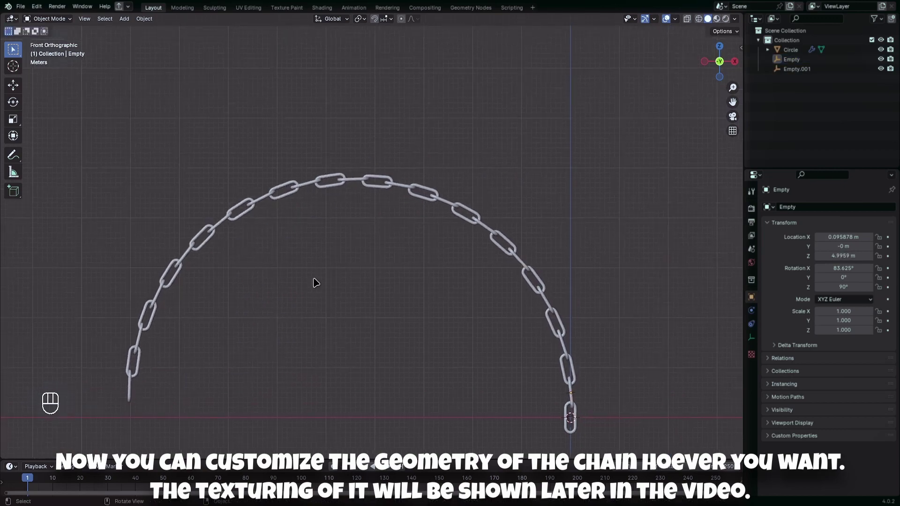
scroll(314, 282, "down", 2)
scroll(357, 284, "down", 2)
mouse_move(603, 313)
middle_mouse_down()
mouse_move(457, 333)
mouse_move(289, 265)
middle_mouse_up()
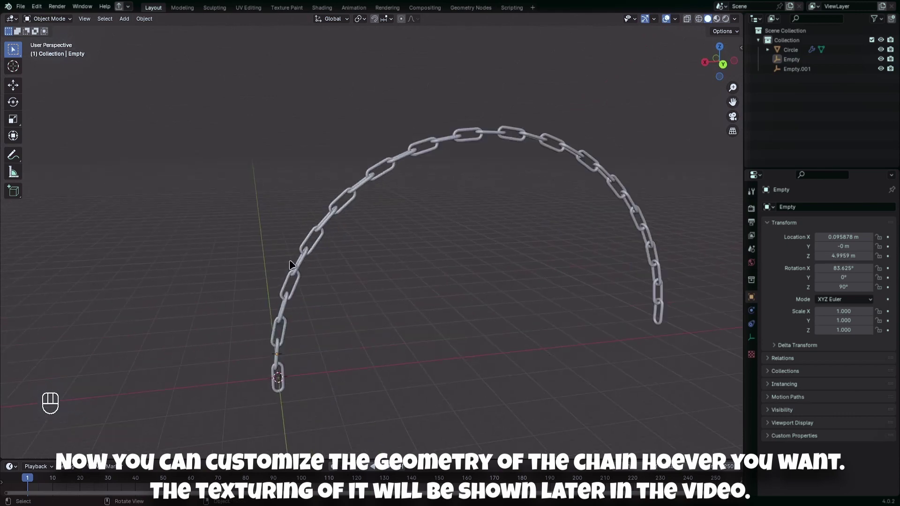
left_click(281, 355)
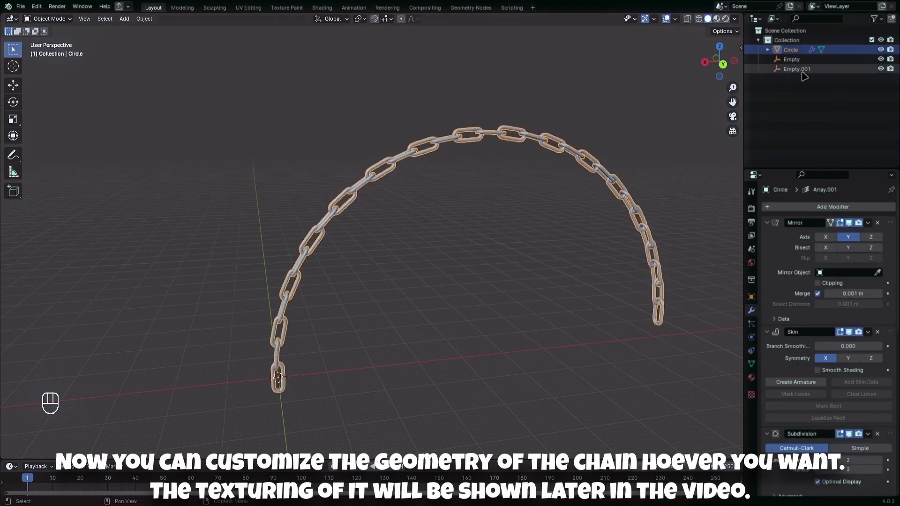
Delete Empty.001 so the chain straightens into a vertical column
key("Delete")
scroll(829, 347, "down", 4)
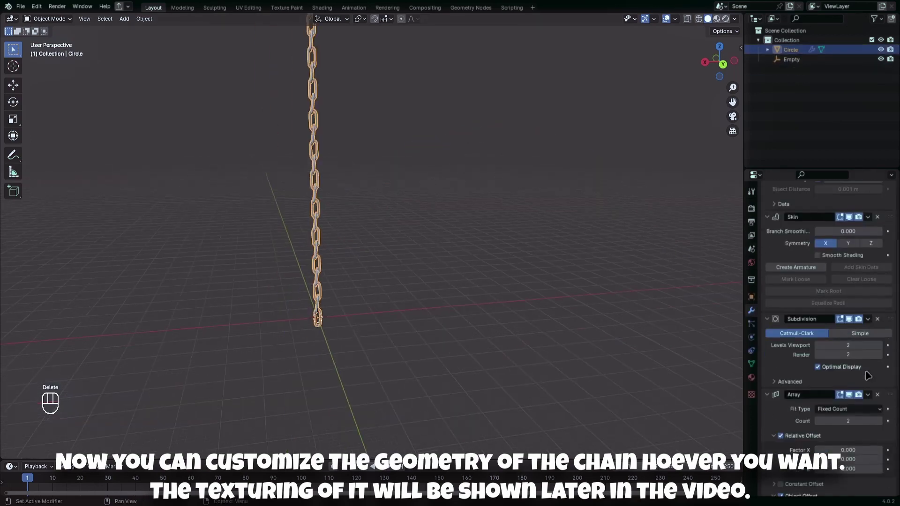
scroll(867, 376, "down", 5)
scroll(859, 400, "down", 3)
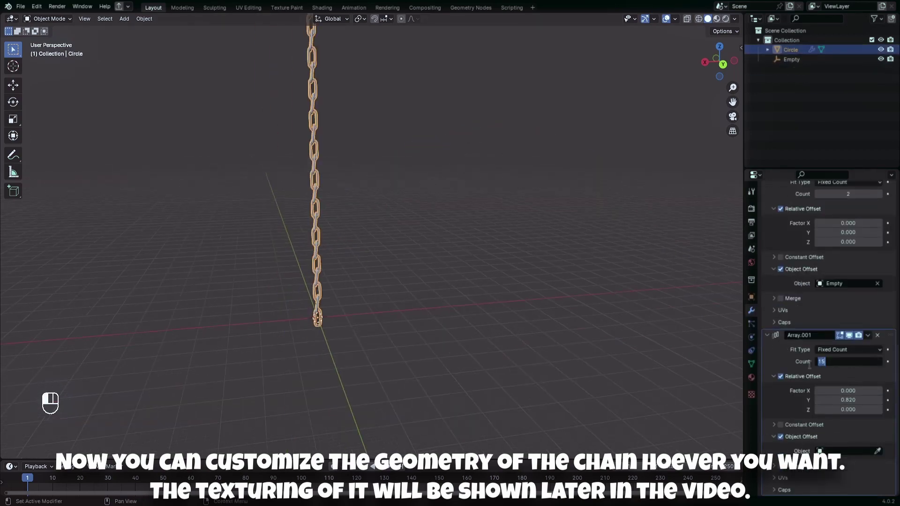
key("Return")
mouse_move(496, 332)
middle_mouse_down()
mouse_move(415, 401)
mouse_move(476, 404)
mouse_move(556, 355)
middle_mouse_up()
Select the first Empty, frame it, and set its Rotation X to exactly 90° in the sidebar
left_click(418, 385)
key("grave")
left_click(607, 390)
scroll(608, 390, "down", 3)
key("n")
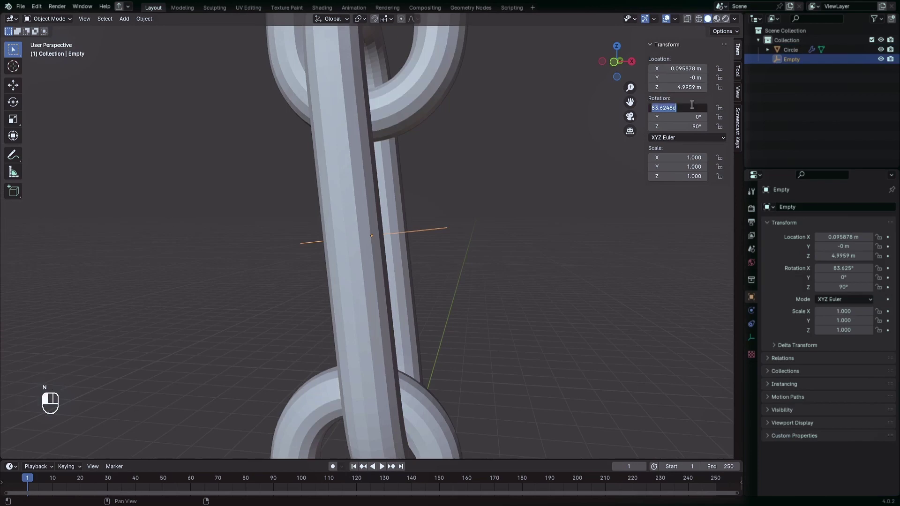
type("0d")
key("Return")
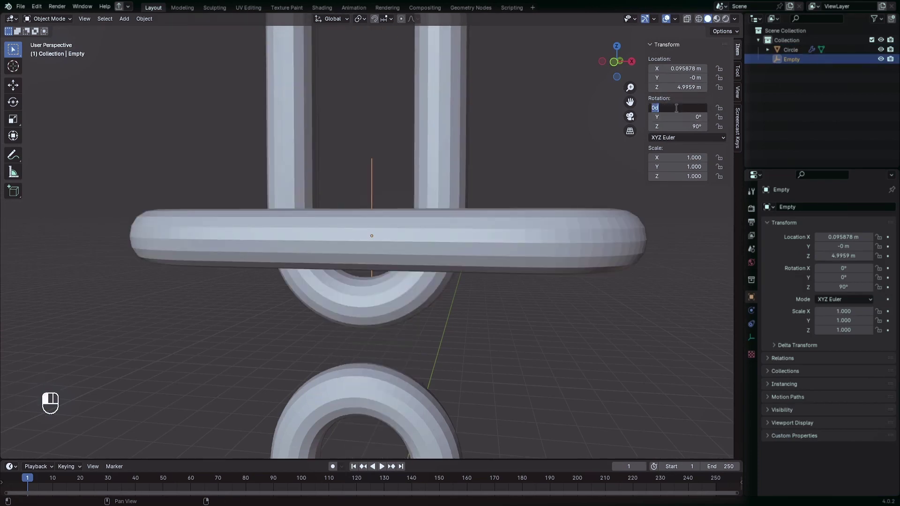
key("Return")
scroll(601, 131, "down", 5)
Orbit around the upright chain and select the Circle object
middle_click_drag(498, 141, 434, 374, "shift")
scroll(457, 255, "down", 3)
middle_click_drag(454, 258, 392, 272)
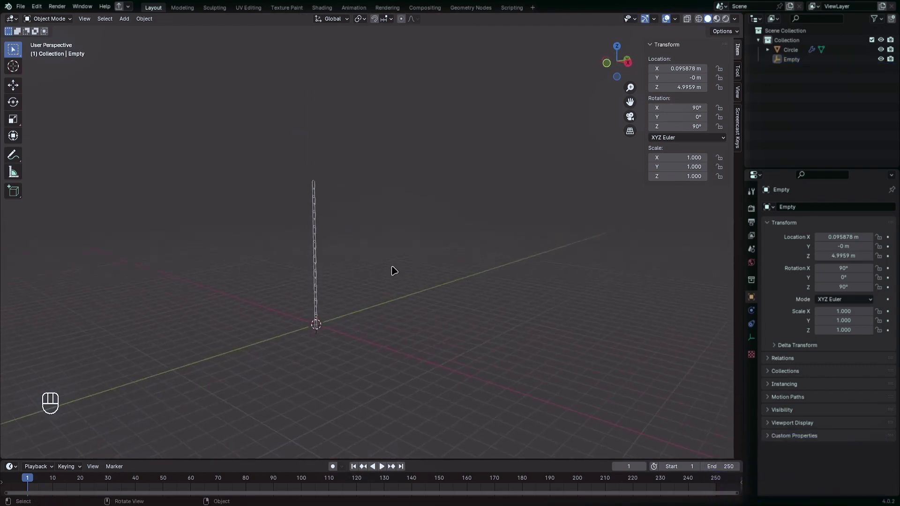
scroll(391, 272, "up", 2)
middle_click_drag(317, 282, 431, 321)
left_click(529, 331)
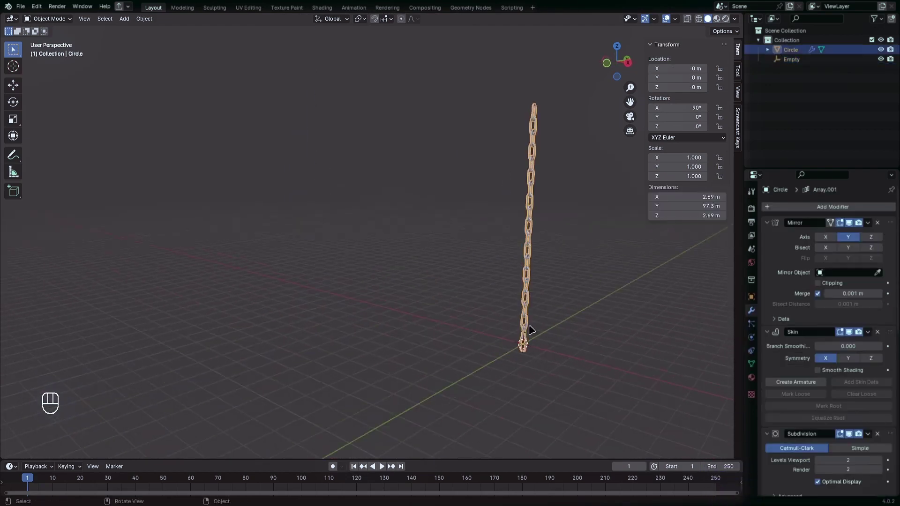
Select all of the chain's mesh in Edit Mode, then frame the whole chain
key("Tab")
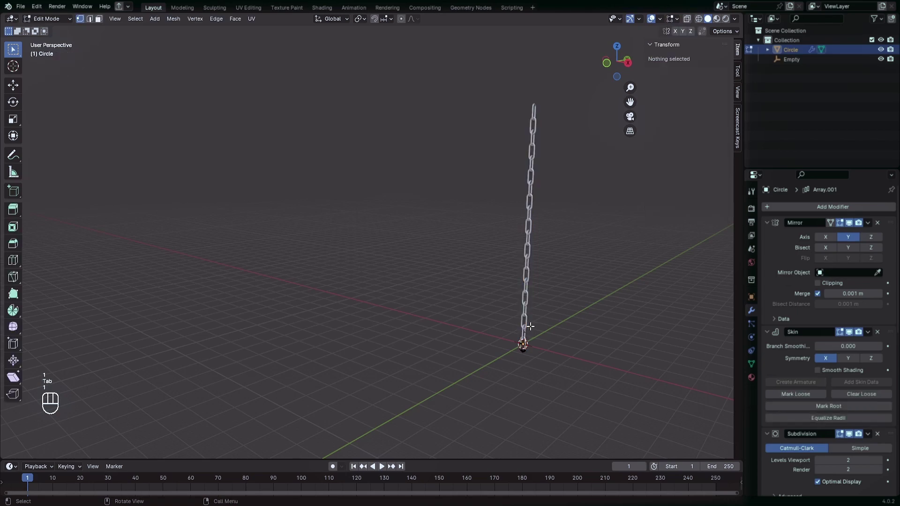
key("a")
key("Tab")
key("grave")
left_click(656, 410)
Back in Edit Mode, zoom onto the bottom link and enable X-ray
key("Tab")
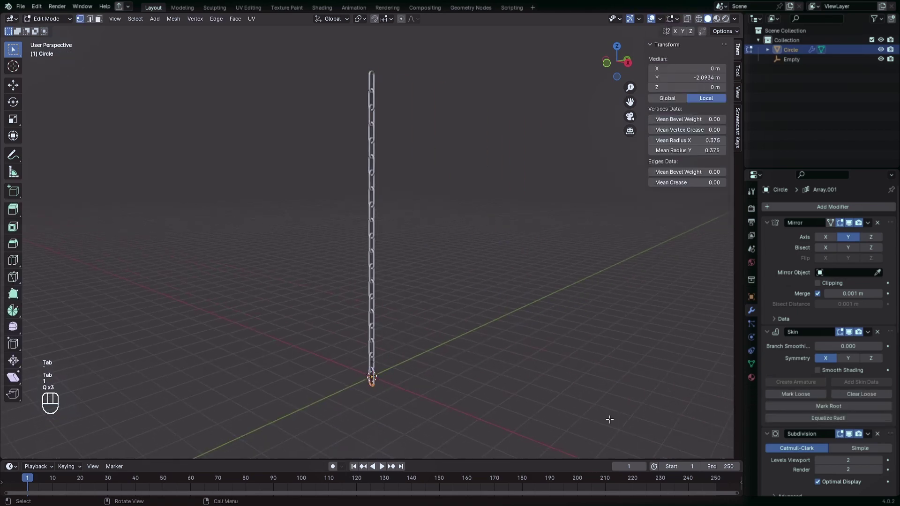
key("grave")
left_click(539, 373)
scroll(357, 301, "down", 3)
mouse_move(398, 281)
middle_mouse_down("shift")
mouse_move(430, 363)
mouse_move(429, 341)
middle_mouse_up("shift")
key("alt+z")
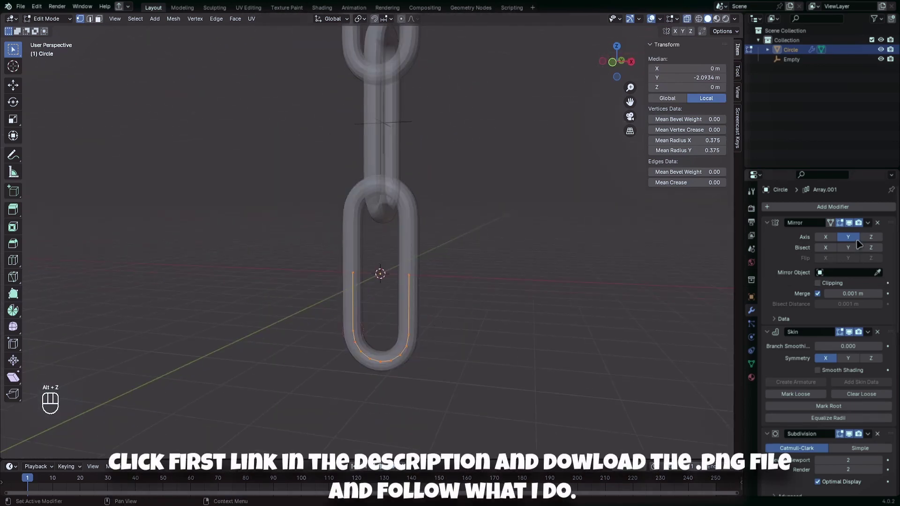
Apply the chain's Mirror and Skin modifiers in Object Mode
left_click(869, 222)
key("Tab")
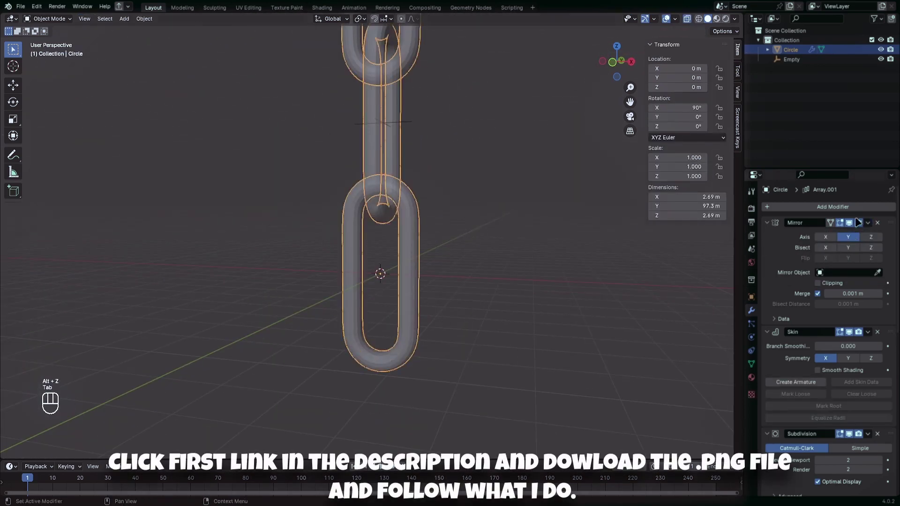
left_click(867, 223)
left_click(867, 224)
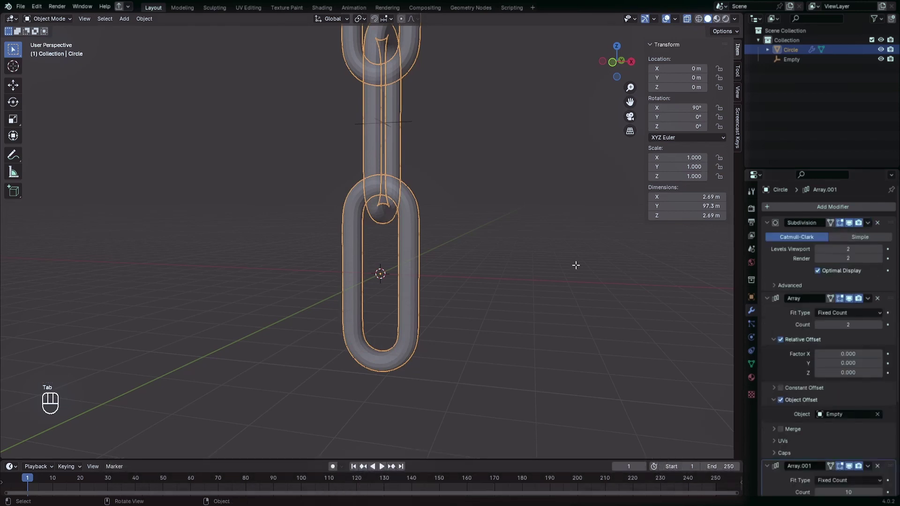
Apply the Subdivision modifier, leaving two Arrays, and show the chain's material settings
key("Tab")
key("a")
key("Tab")
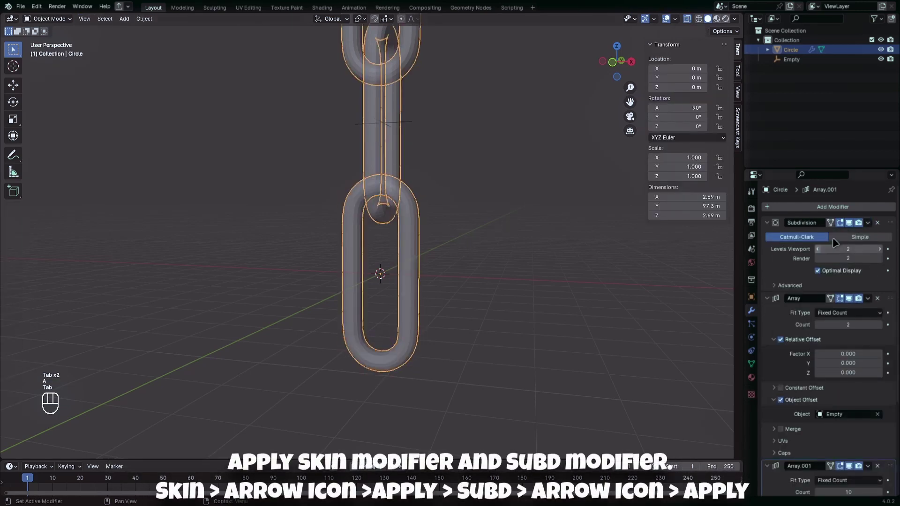
left_click(868, 223)
left_click(816, 232)
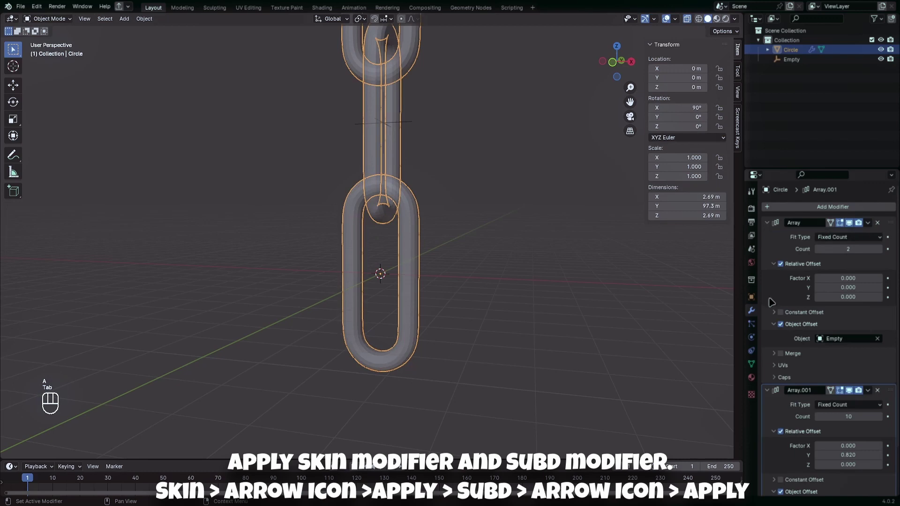
left_click(751, 378)
Assign the existing Material, use colour_palette.png as its base colour image texture, and disable X-ray
left_click(768, 247)
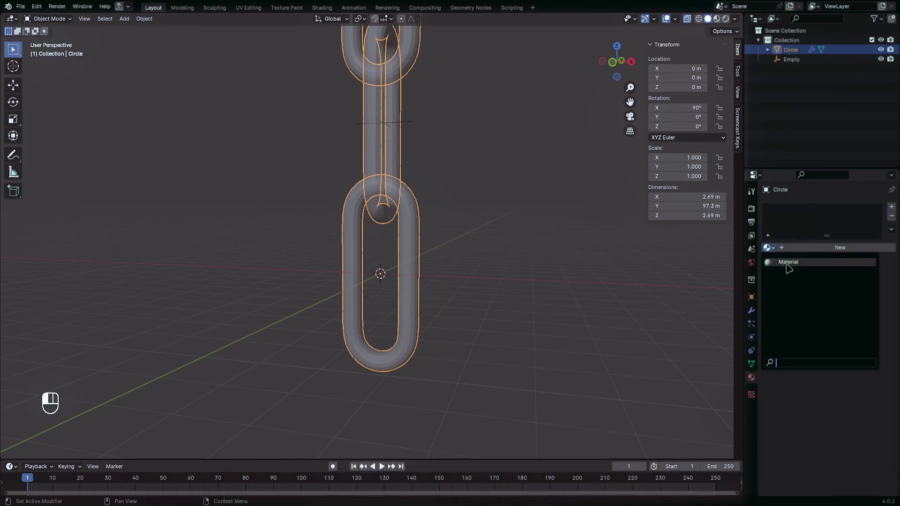
left_click(789, 262)
left_click(818, 325)
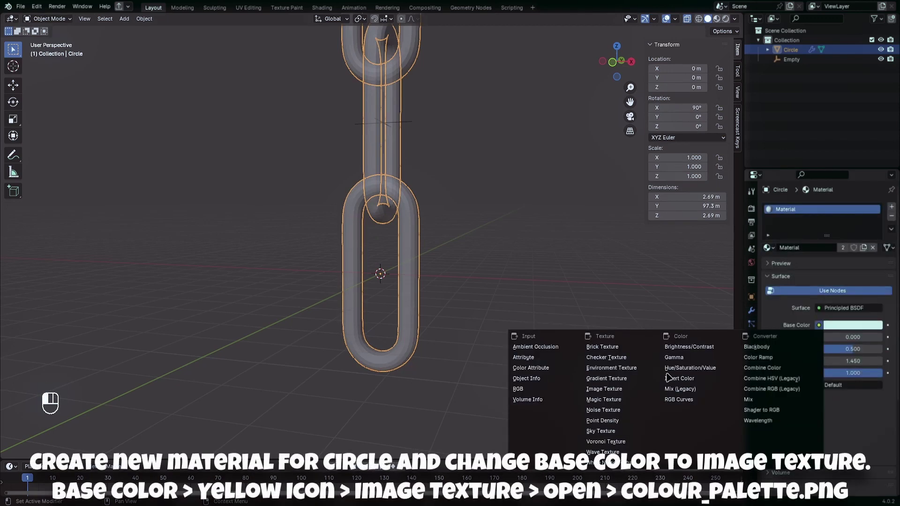
left_click(640, 391)
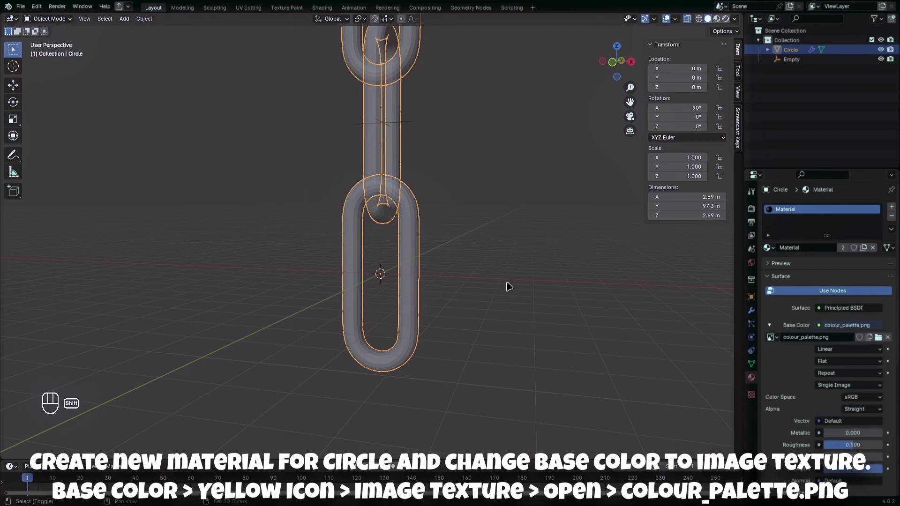
middle_click_drag(505, 289, 507, 324, "shift")
key("alt+z")
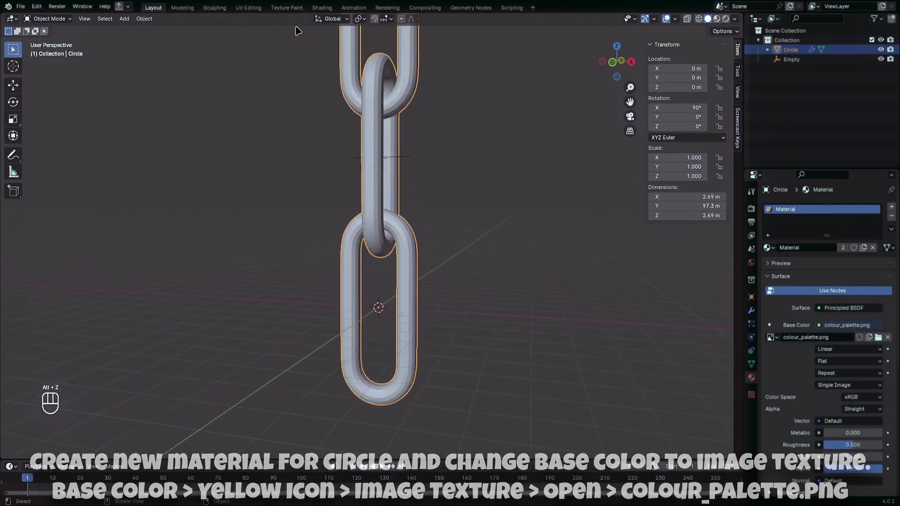
Switch to the UV Editing workspace and view the chain straight on
left_click(248, 7)
key("a")
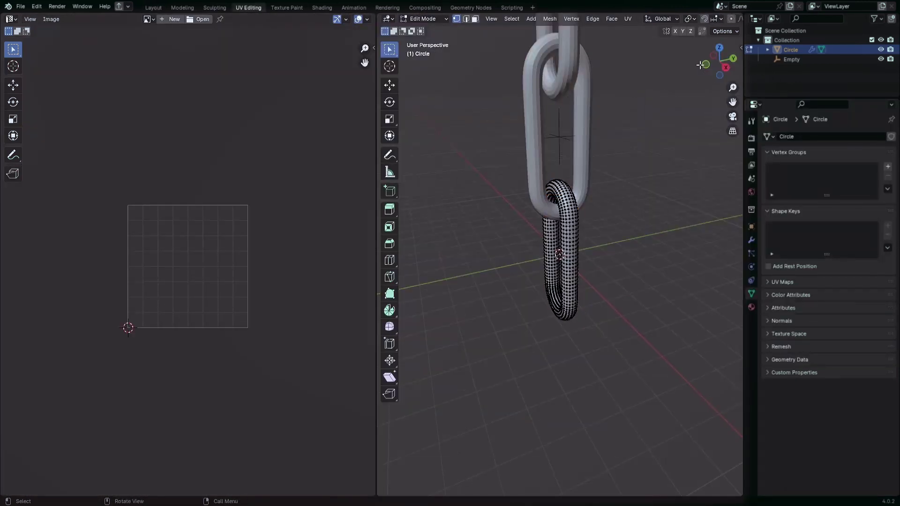
key("grave")
key("7")
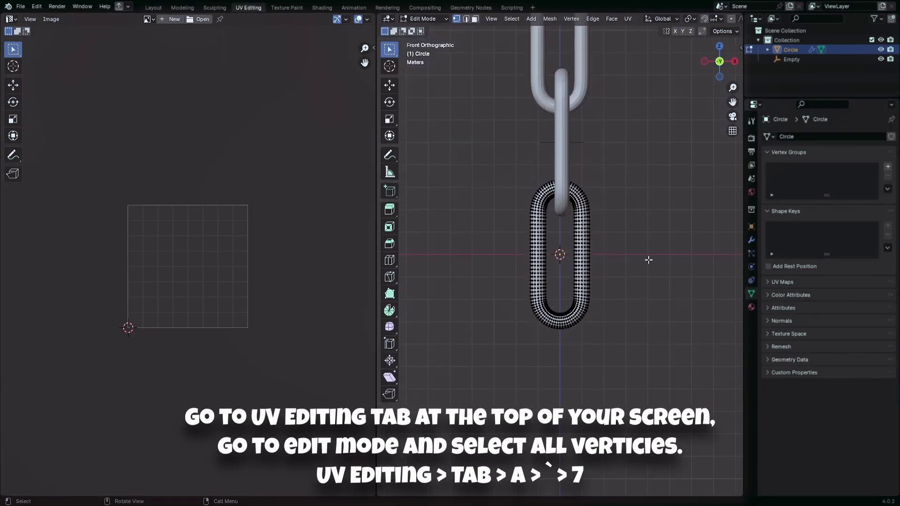
Project the whole mesh's UVs from view and shrink the island onto a grey swatch
key("a")
key("u")
left_click(468, 253)
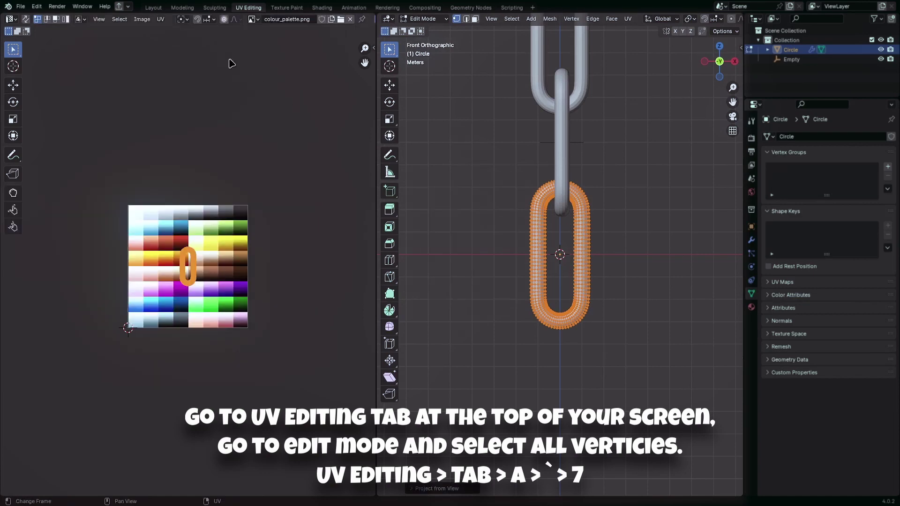
scroll(295, 253, "up", 5)
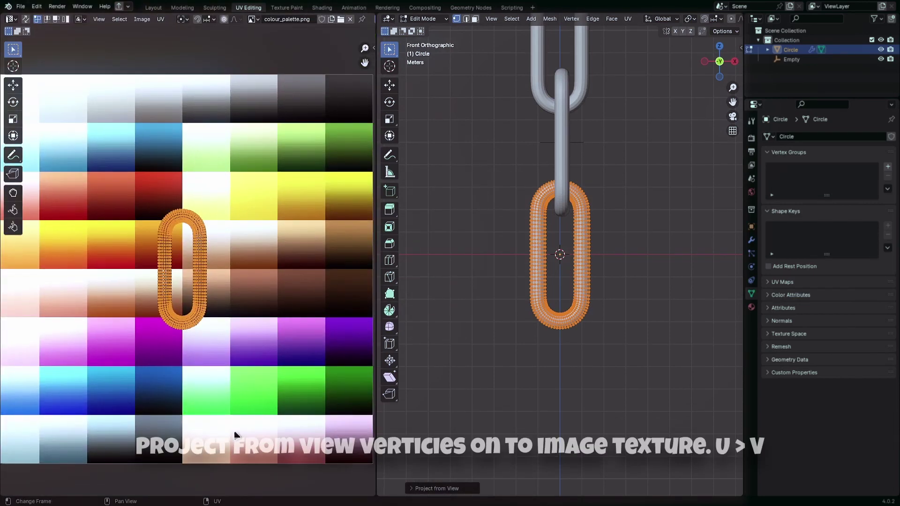
key("s")
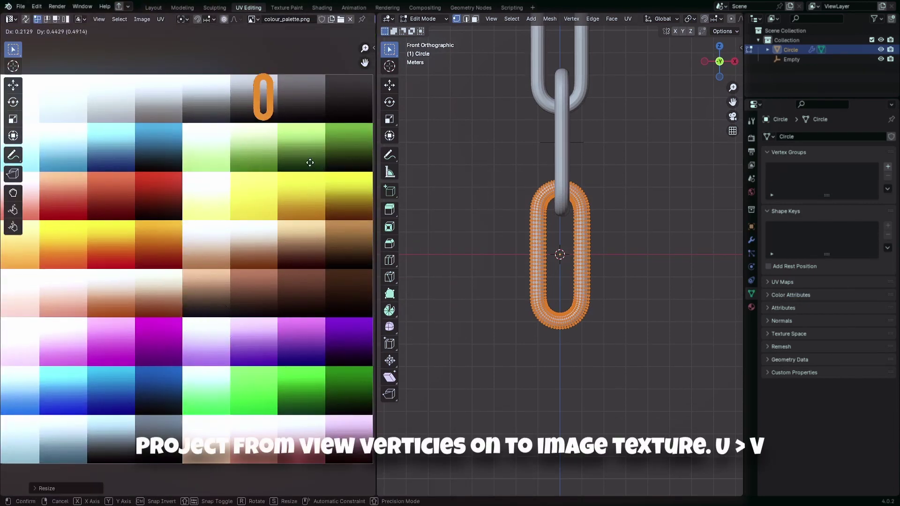
key("ctrl+Tab")
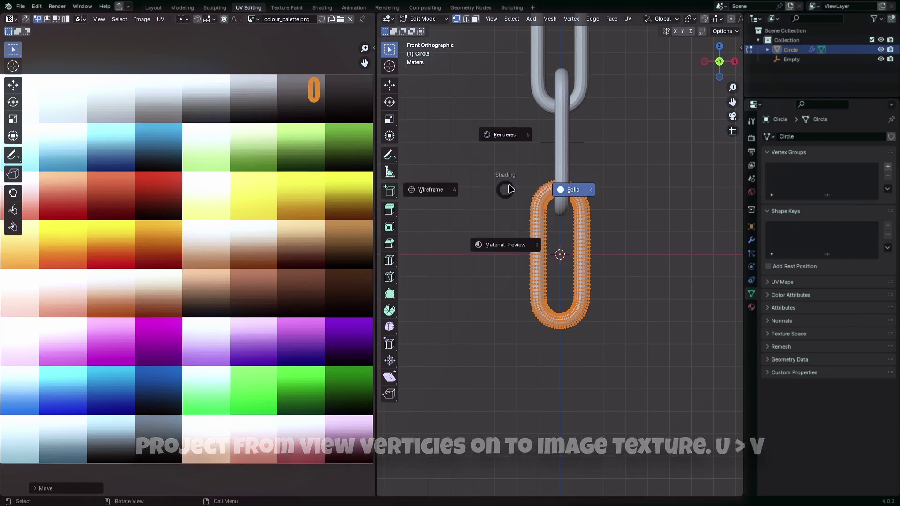
Return the chain to Object Mode and frame the whole chain in the view
left_click(496, 342)
scroll(632, 343, "down", 4)
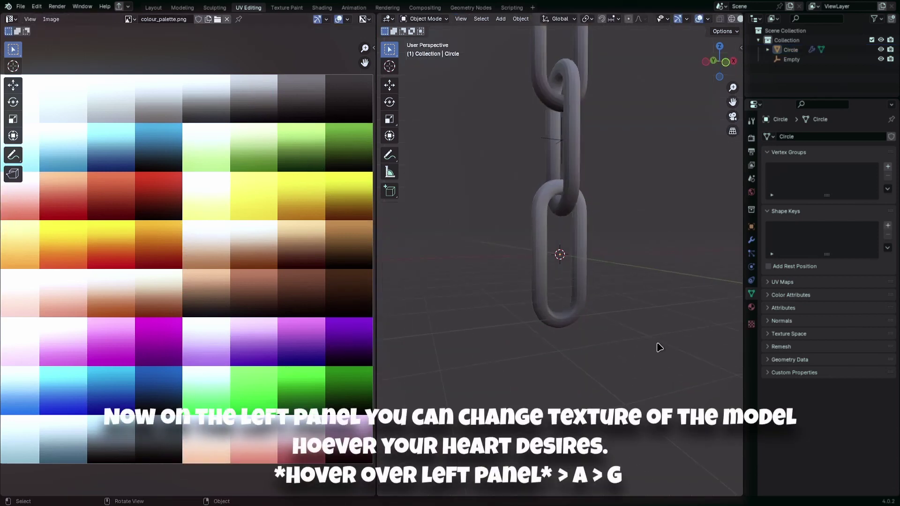
scroll(612, 286, "down", 3)
middle_click_drag(613, 286, 595, 187)
key("grave")
key("Escape")
key("a")
key("grave")
left_click(647, 291)
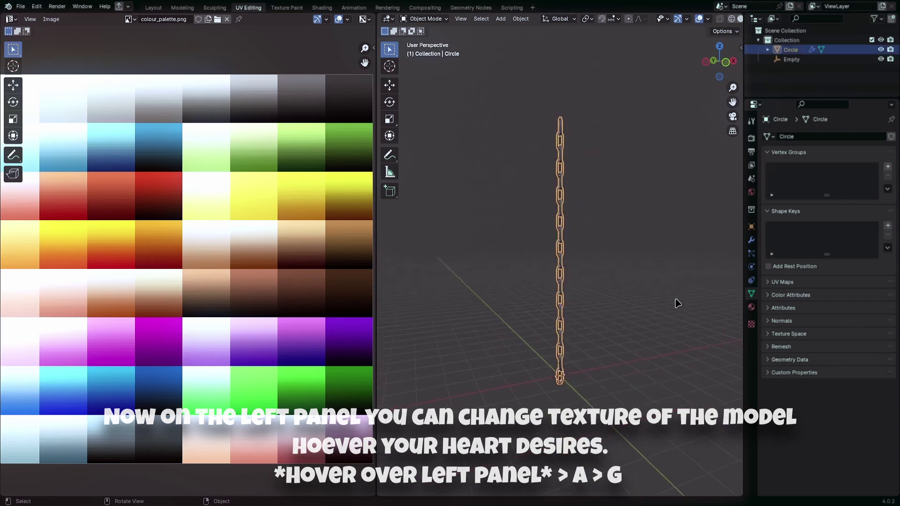
scroll(649, 298, "up", 5)
left_click(647, 286)
middle_click_drag(647, 286, 543, 318, "shift")
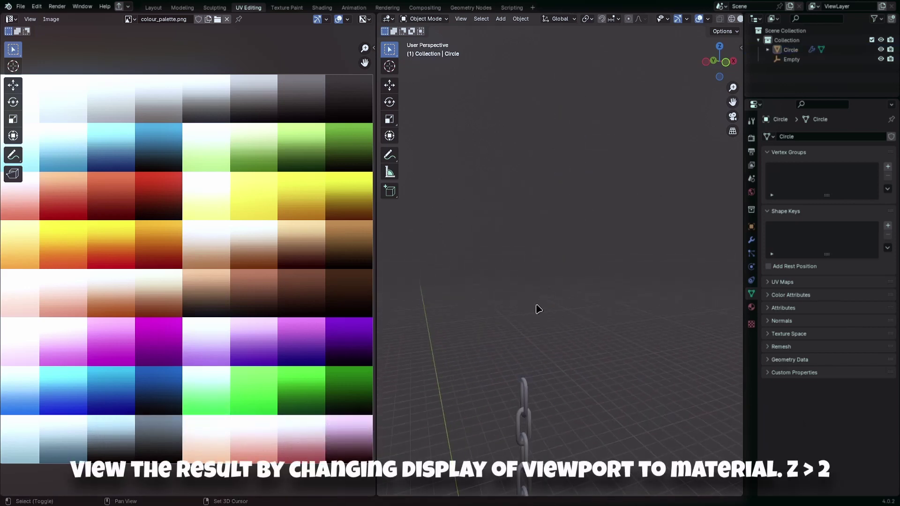
mouse_move(574, 386)
middle_mouse_down("shift")
mouse_move(576, 185)
mouse_move(596, 310)
middle_mouse_up("shift")
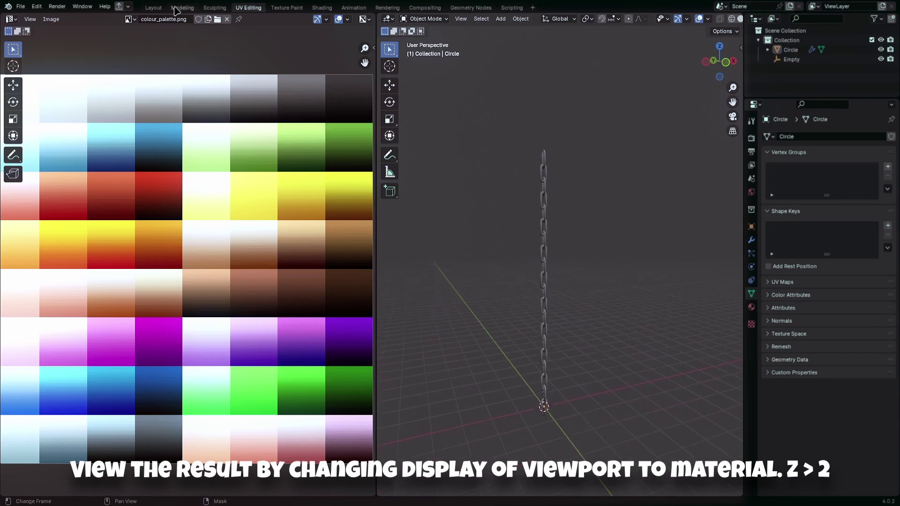
In the Layout workspace, view the chain in Material Preview shading from several angles
left_click(151, 7)
mouse_move(518, 358)
middle_mouse_down()
mouse_move(538, 293)
mouse_move(401, 152)
middle_mouse_up()
key("z")
scroll(450, 211, "down", 3)
scroll(466, 271, "down", 3)
scroll(502, 232, "down", 3)
mouse_move(502, 232)
middle_mouse_down()
mouse_move(476, 247)
mouse_move(462, 178)
mouse_move(466, 274)
mouse_move(449, 215)
middle_mouse_up()
mouse_move(464, 270)
middle_mouse_down()
mouse_move(517, 288)
mouse_move(588, 287)
mouse_move(598, 298)
mouse_move(501, 310)
mouse_move(635, 305)
mouse_move(547, 319)
mouse_move(295, 319)
middle_mouse_up()
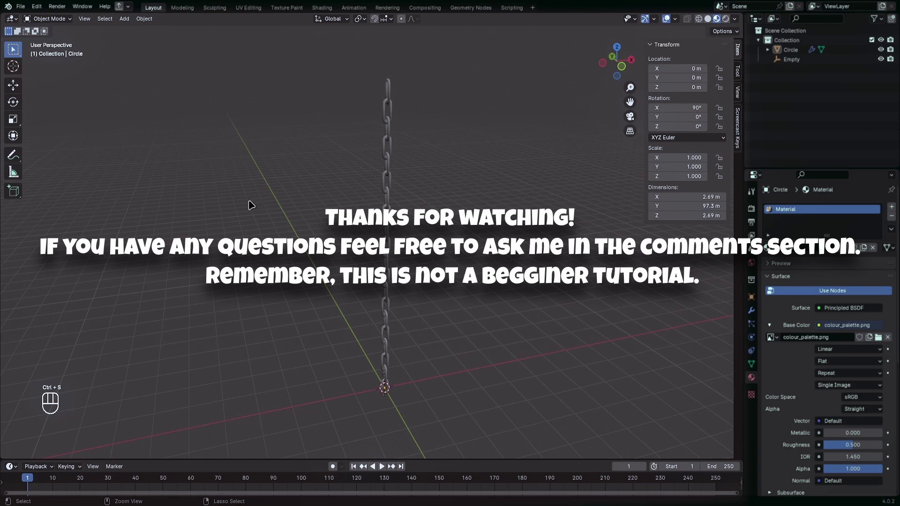